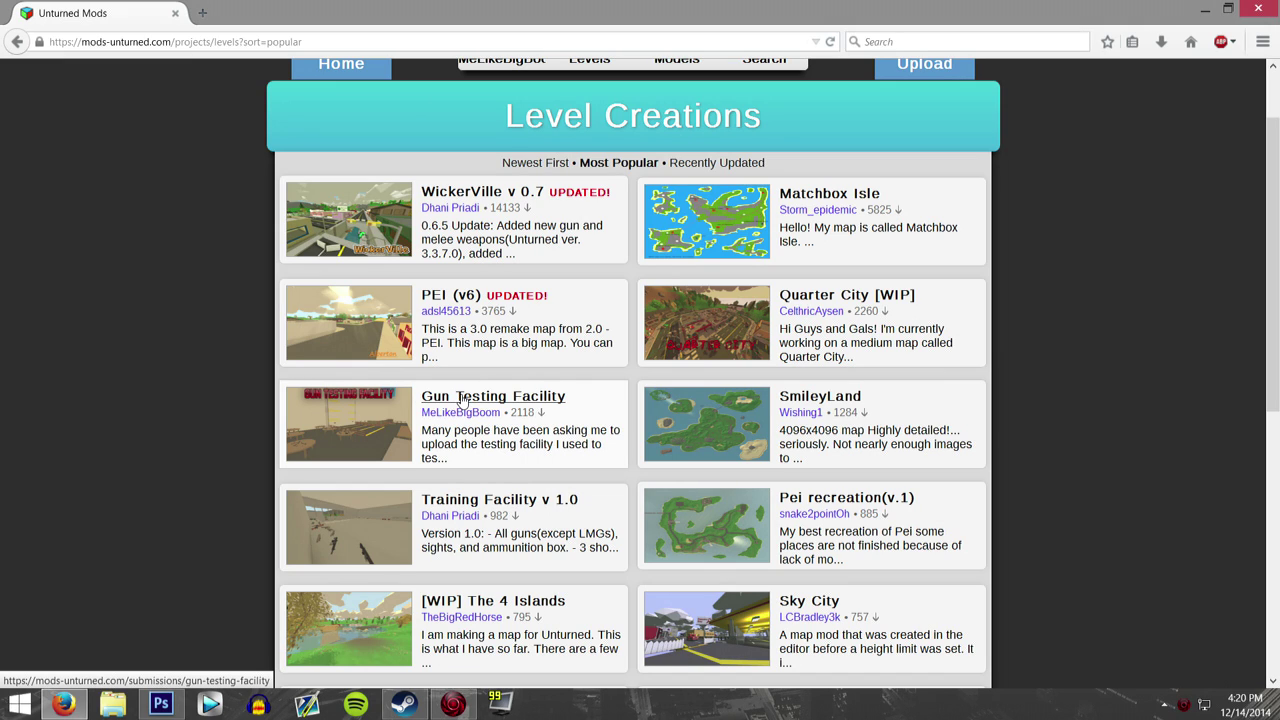
Open the Gun Testing Facility level page and download Gun_Testing.zip, opening it with 7-Zip File Manager
click(463, 398)
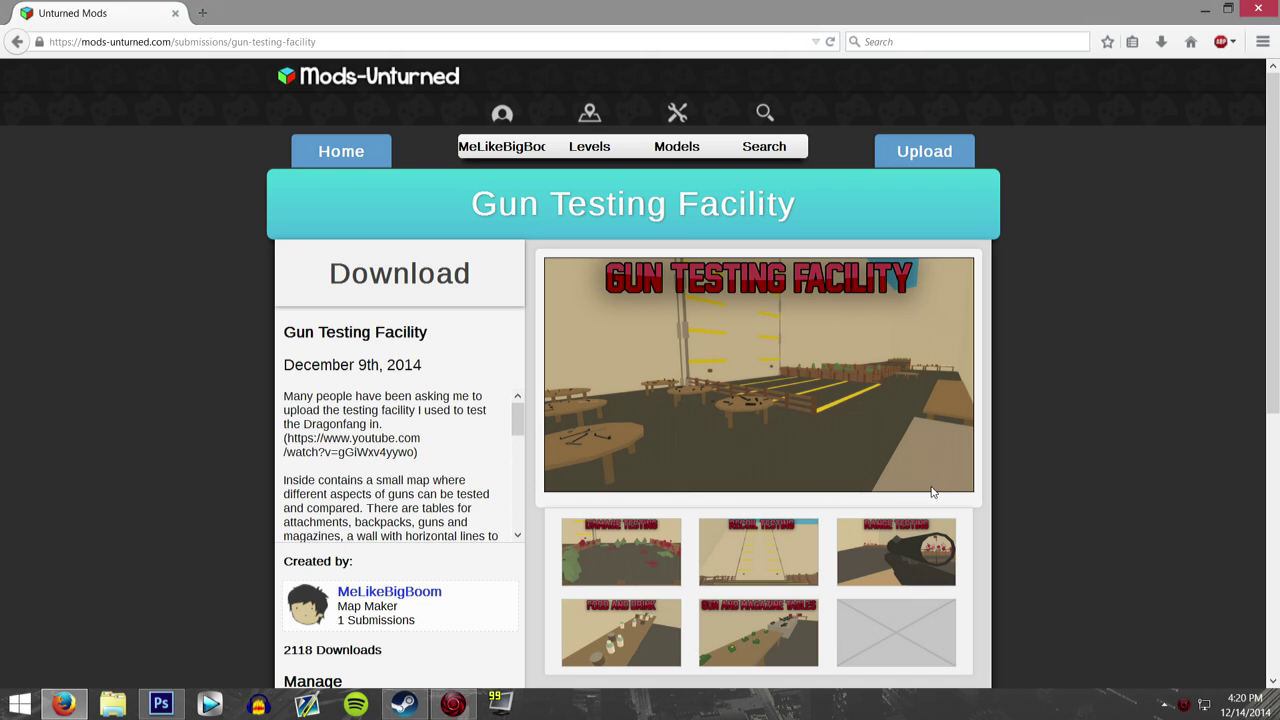
scroll(931, 490, down, 3)
scroll(933, 485, up, 3)
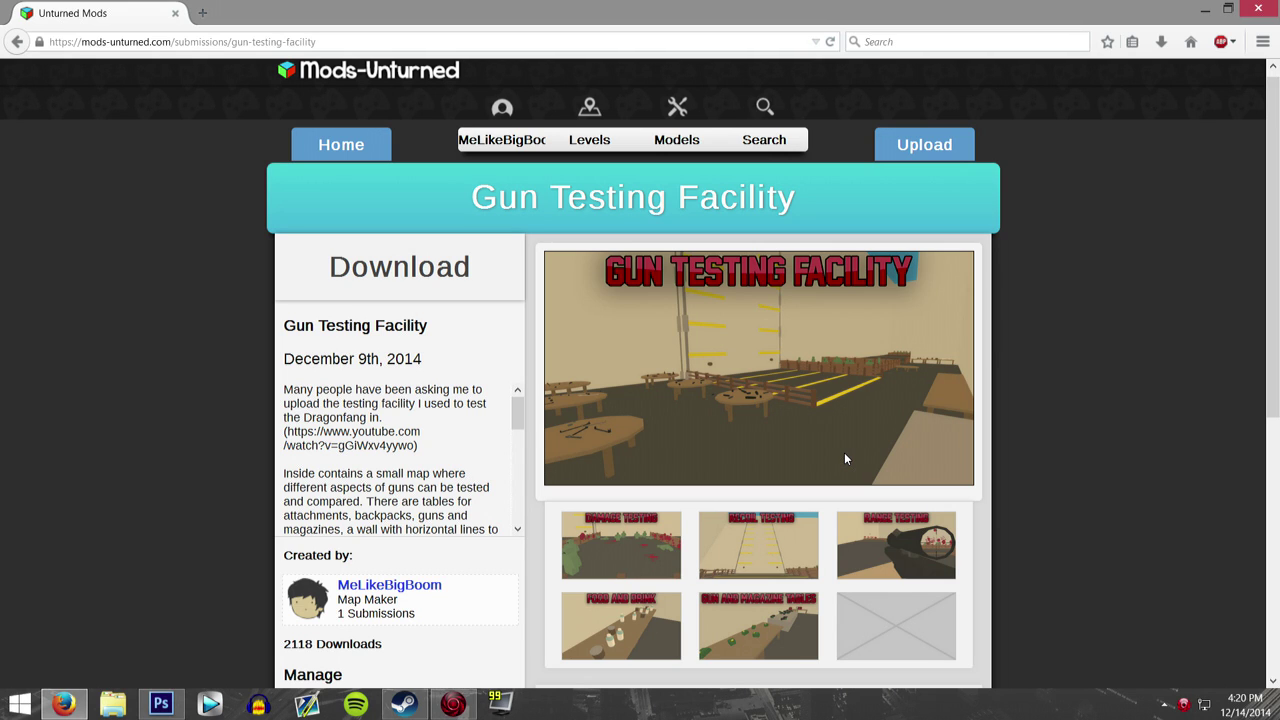
click(451, 266)
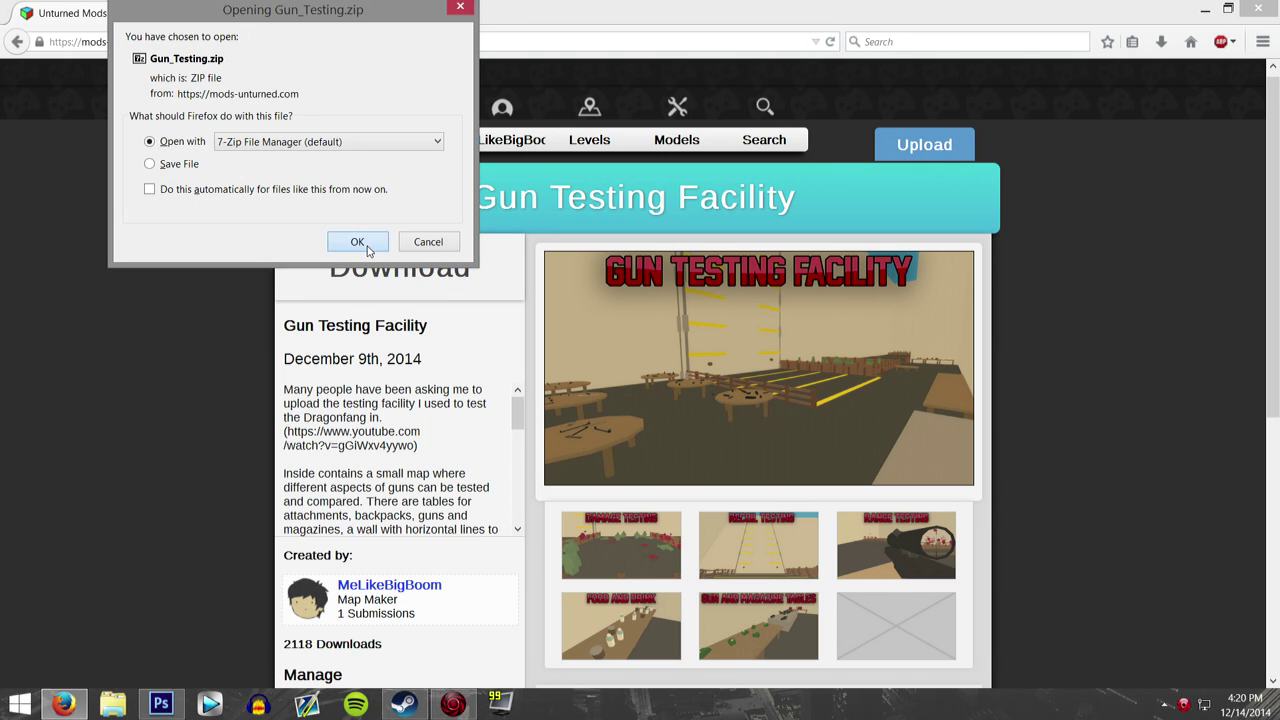
click(352, 241)
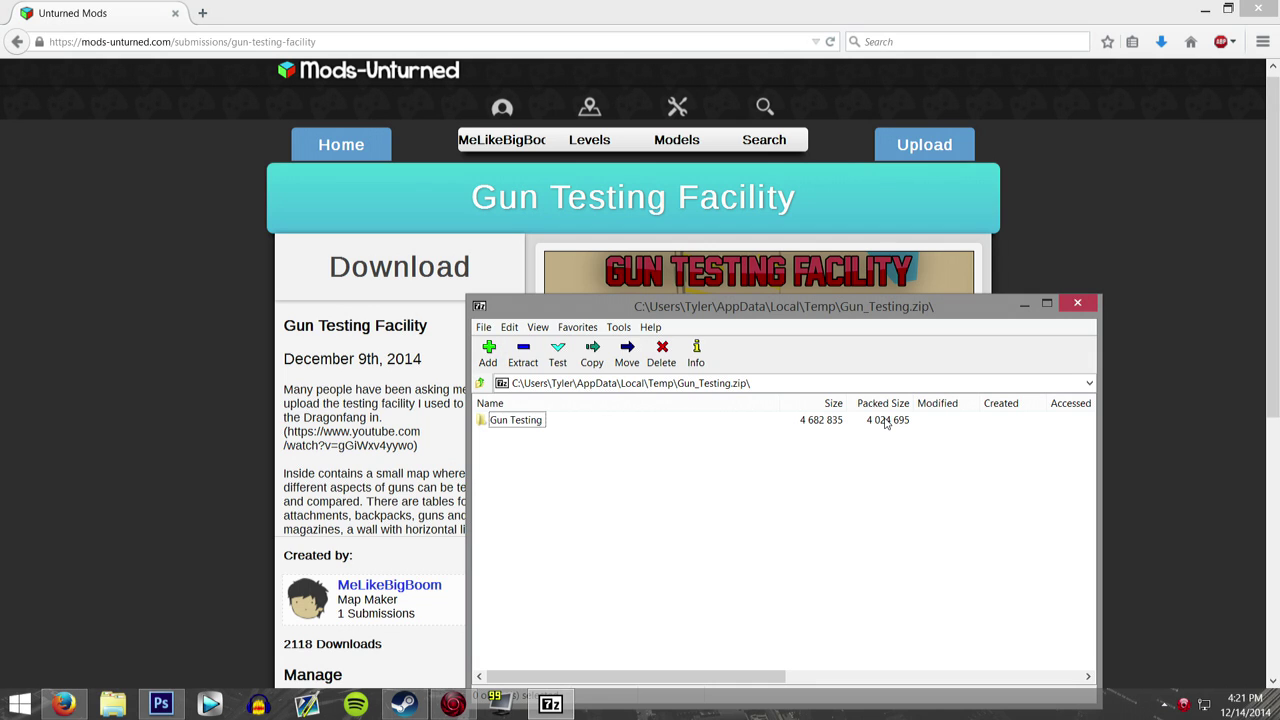
Switch to Steam, browse Unturned's local files and open the Maps folder
click(1205, 10)
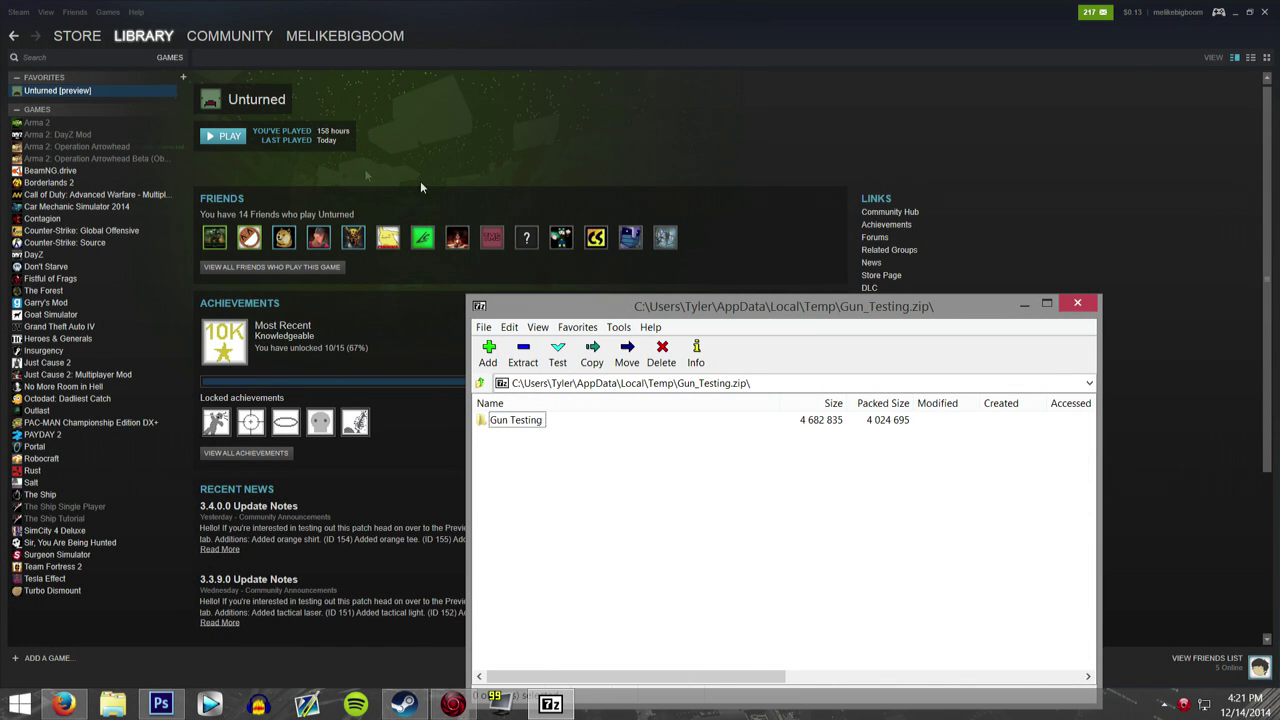
right_click(70, 91)
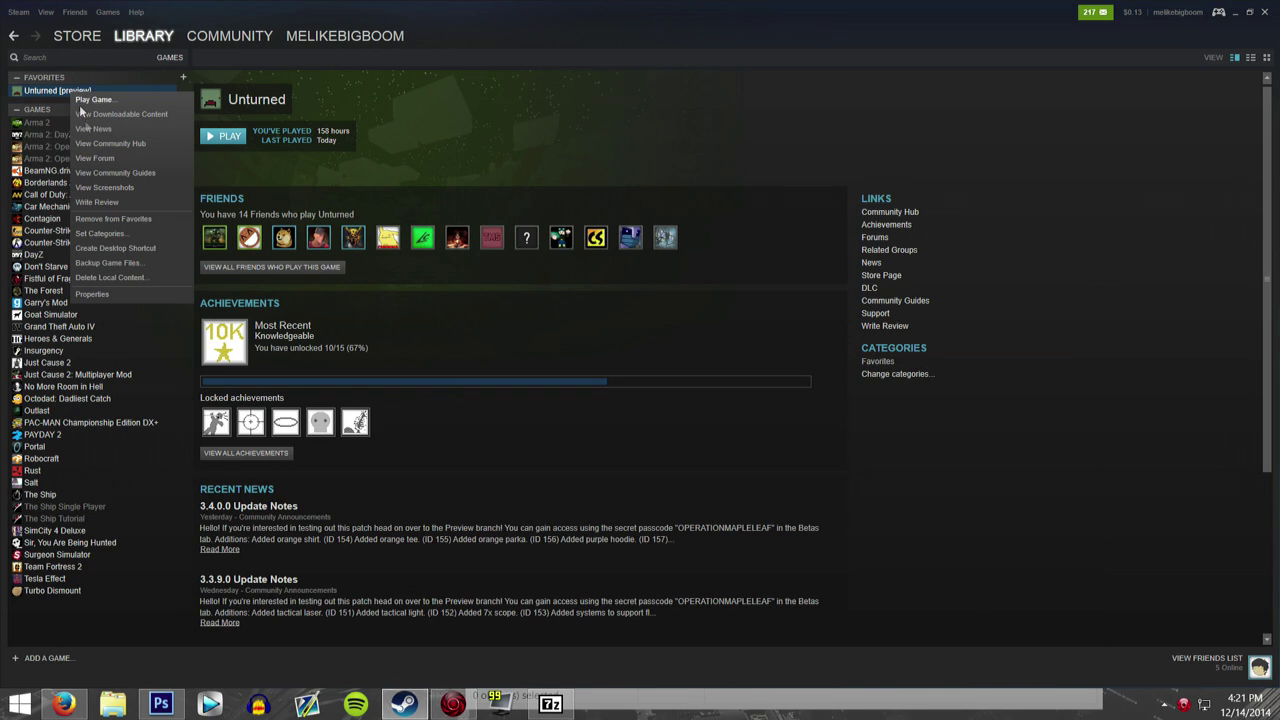
click(92, 295)
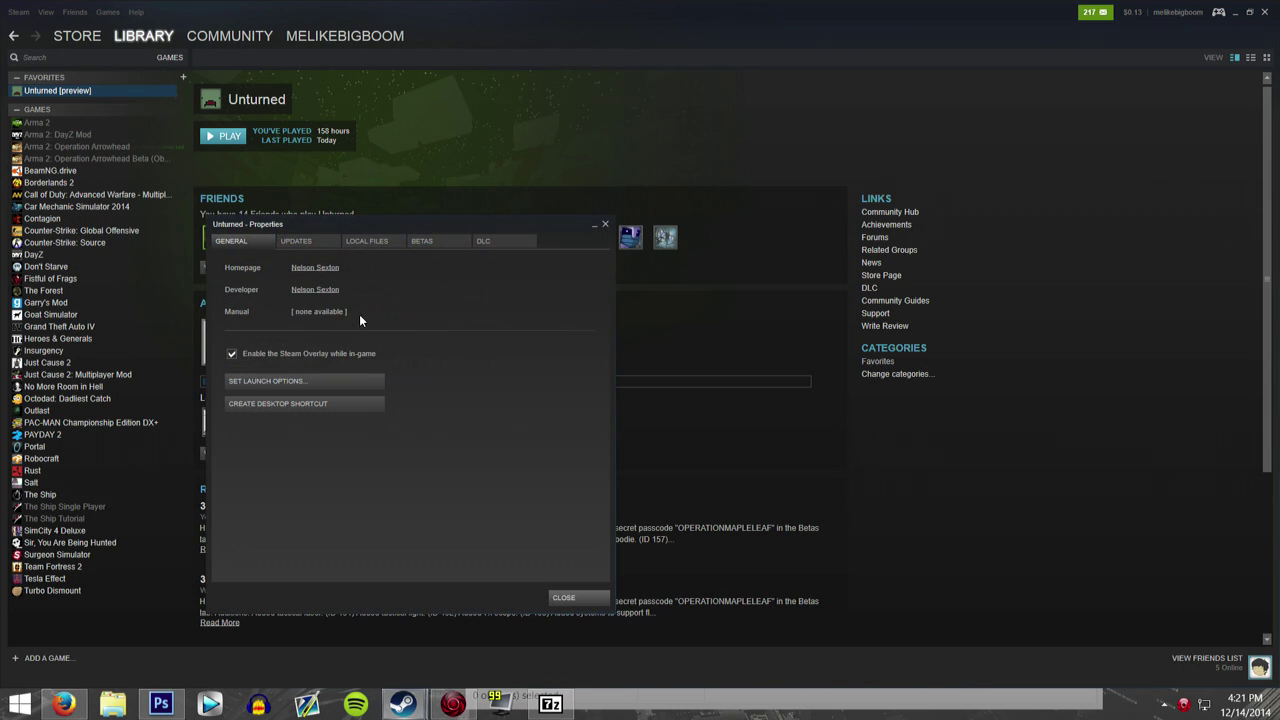
click(365, 241)
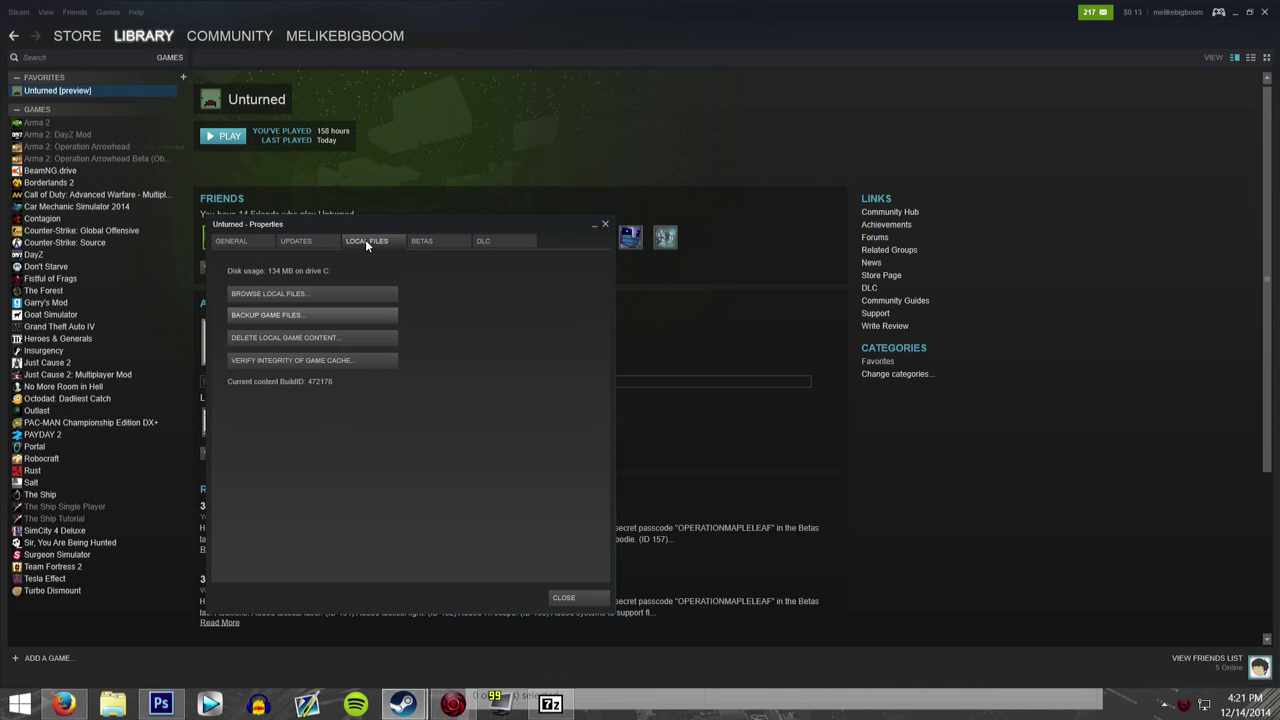
click(332, 294)
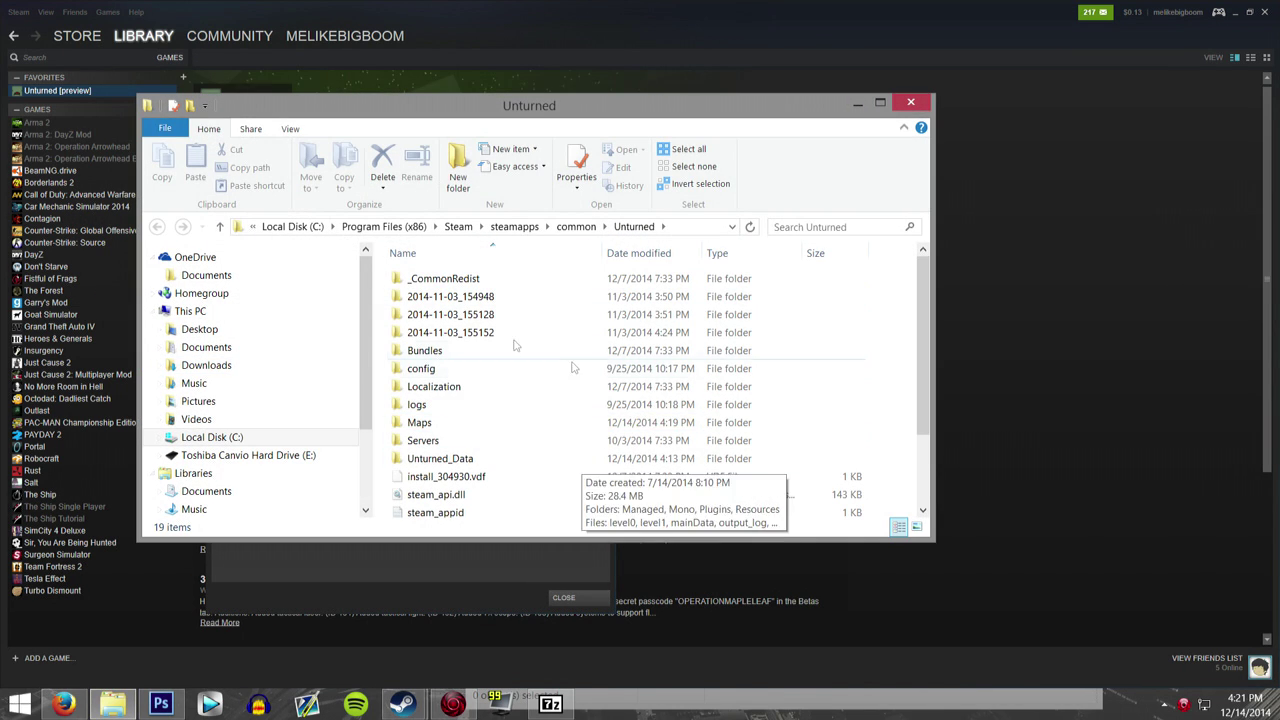
double_click(419, 425)
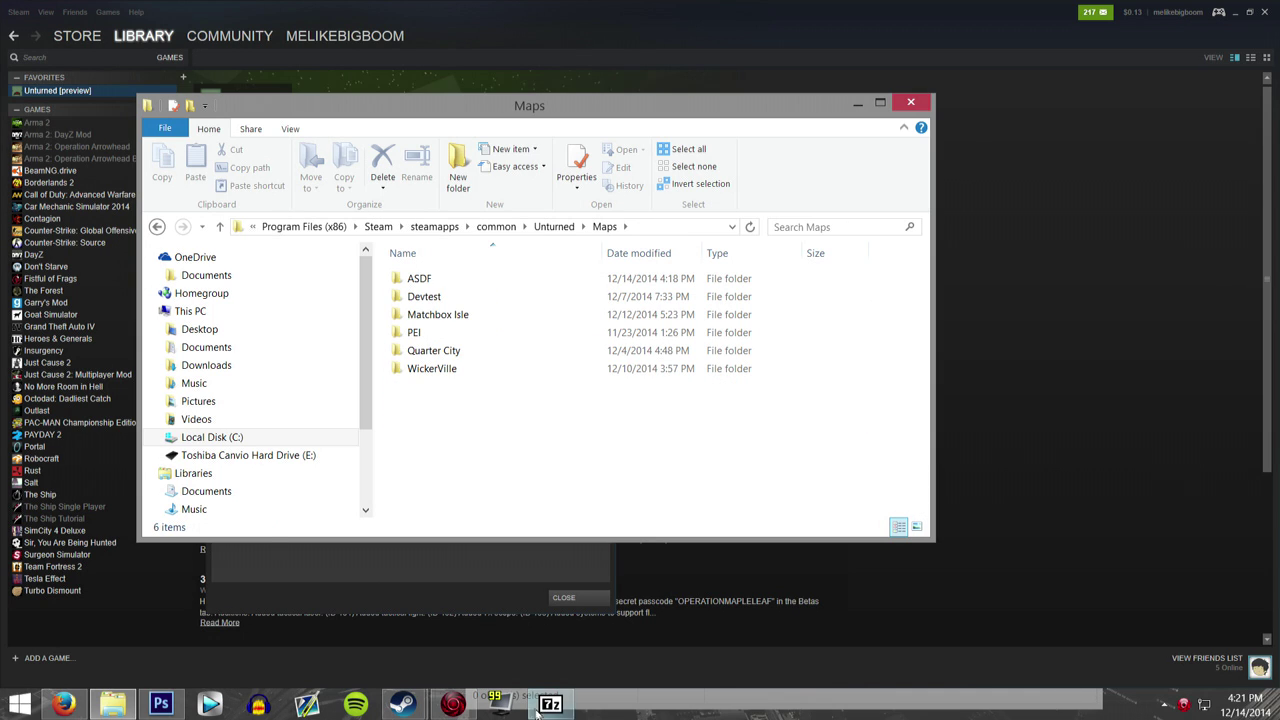
Extract the Gun Testing folder from the archive into Unturned's Maps folder, close the archive and minimize the folder window
drag(518, 421, 416, 396)
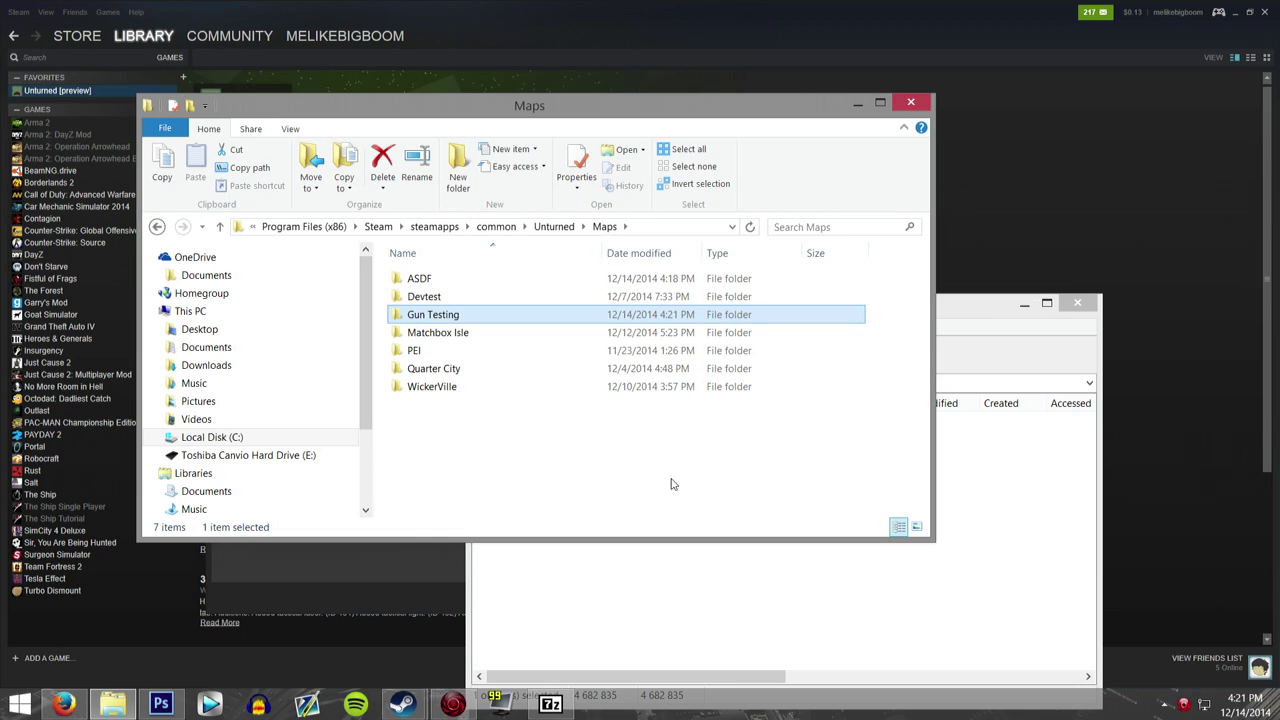
click(1057, 314)
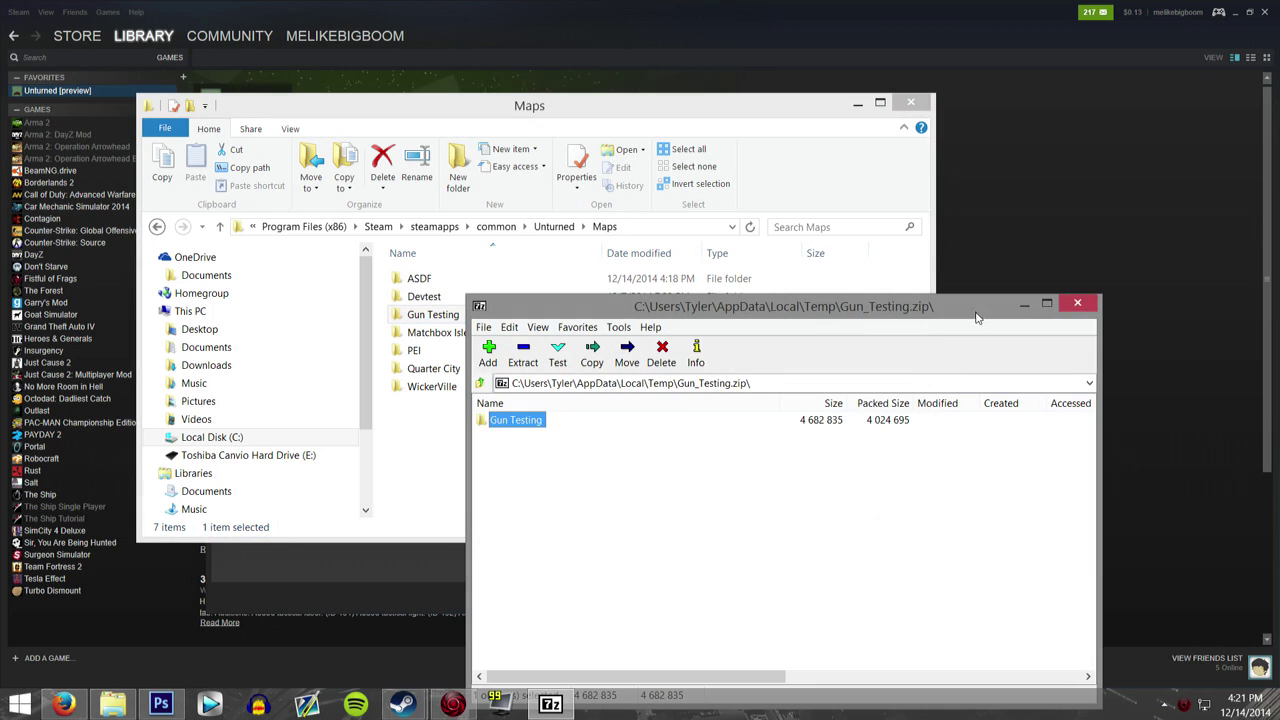
click(1089, 306)
click(858, 104)
Launch Unturned and select the Gun Testing map in the workshop's map editor
click(222, 138)
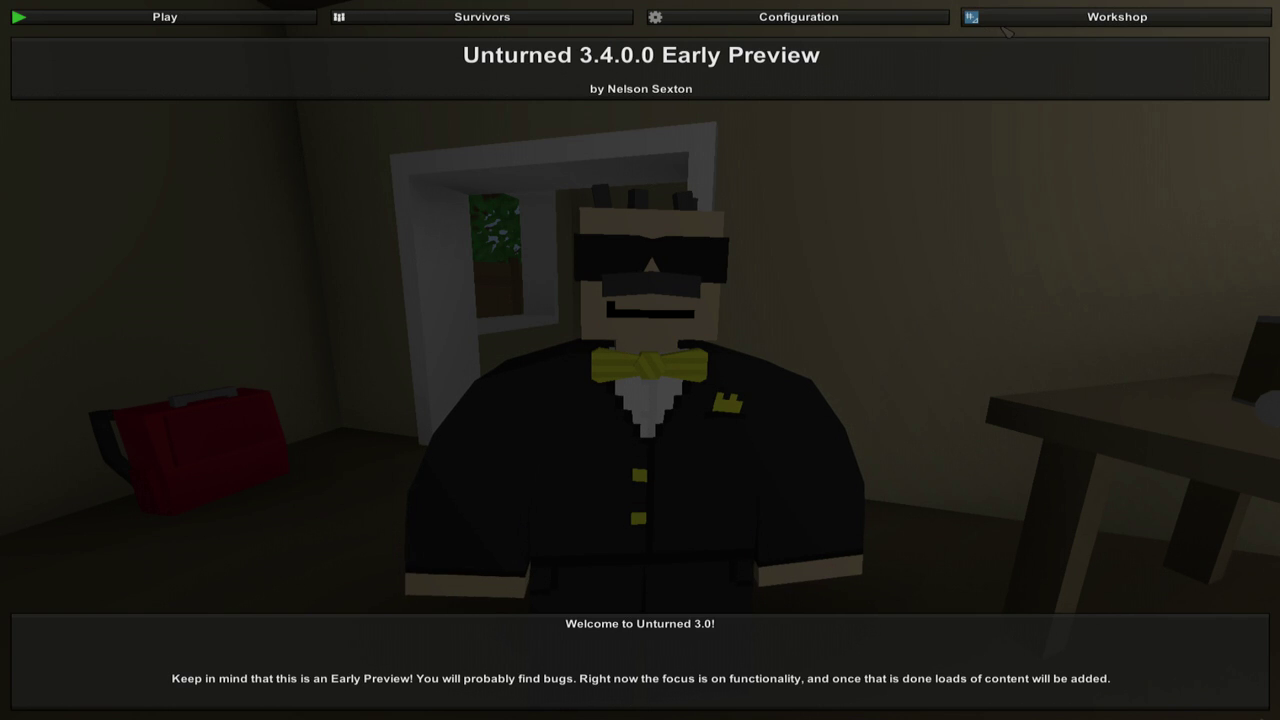
click(1090, 18)
click(690, 47)
click(1108, 298)
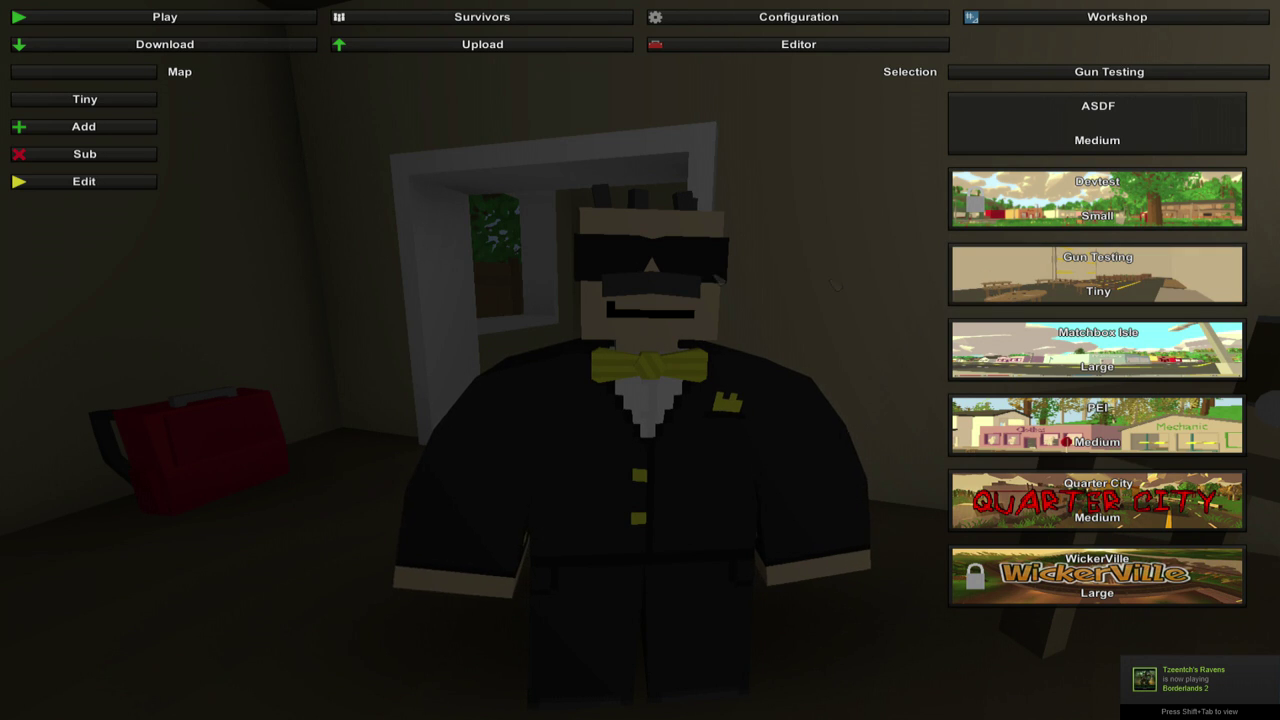
Add a new Tiny map named My Gun Testing
click(113, 78)
text(Gun)
key(BackSpace)
key(BackSpace)
key(BackSpace)
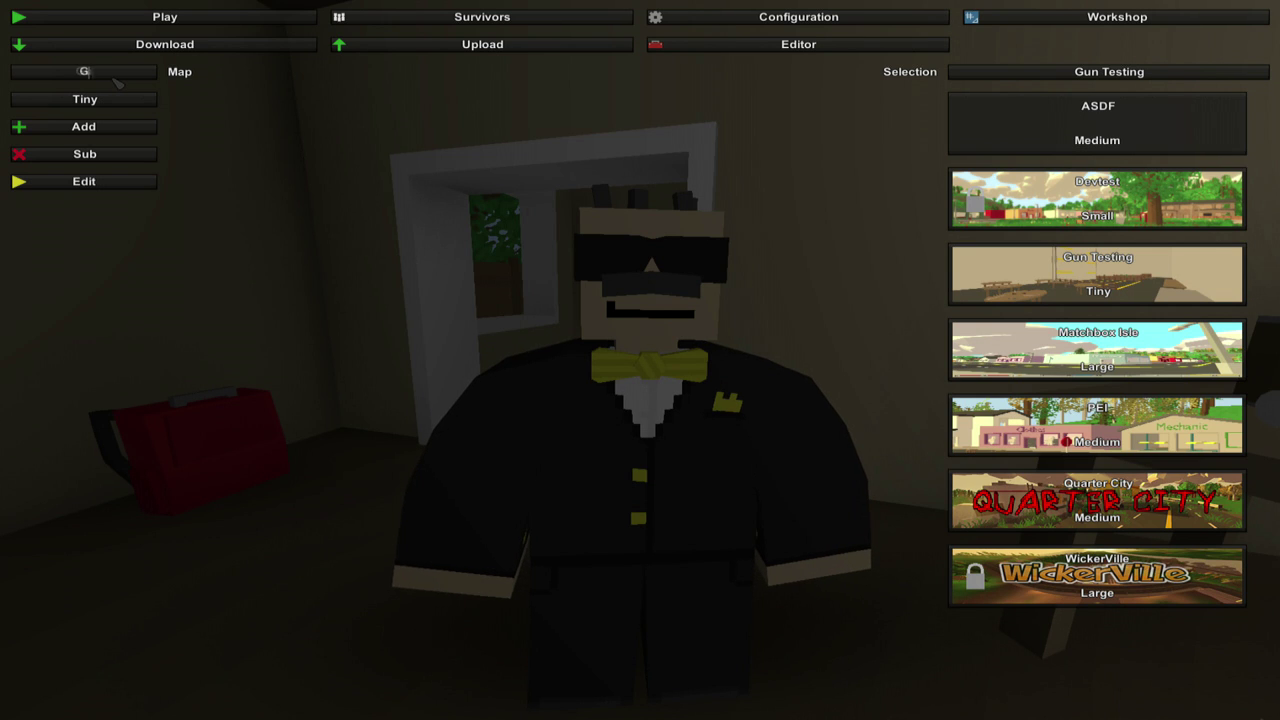
text(My Gun Testing)
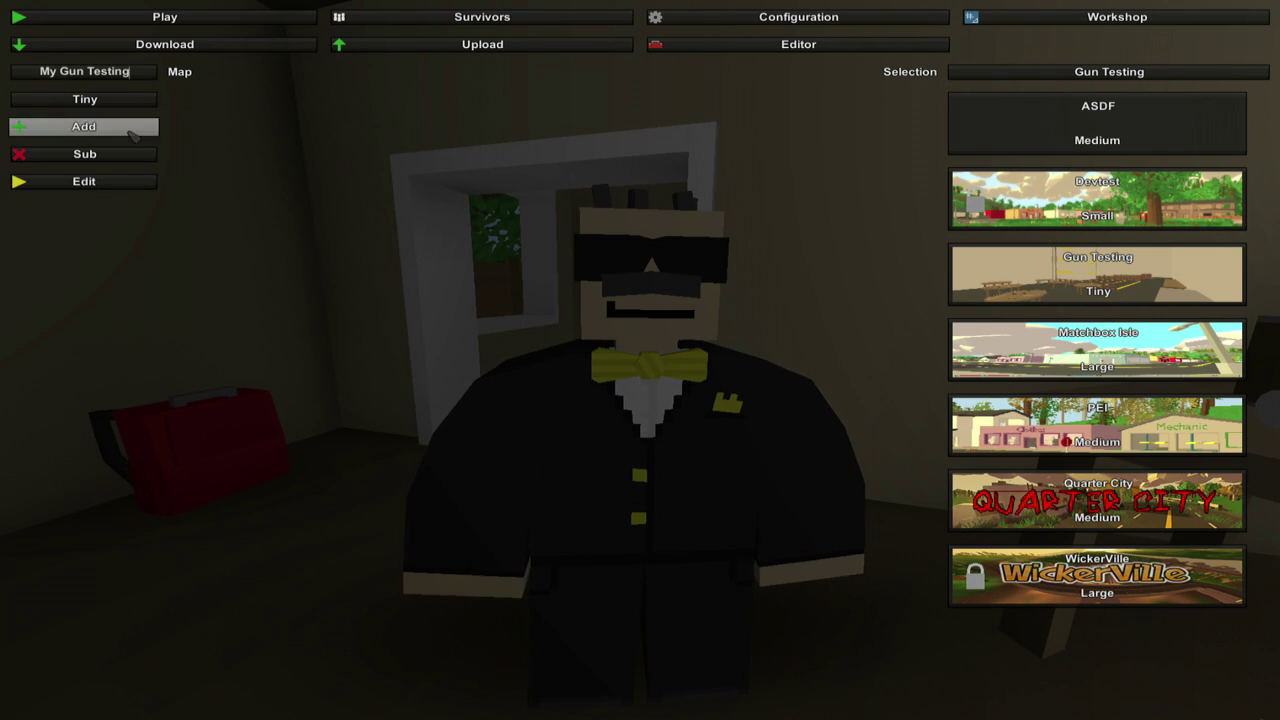
click(130, 128)
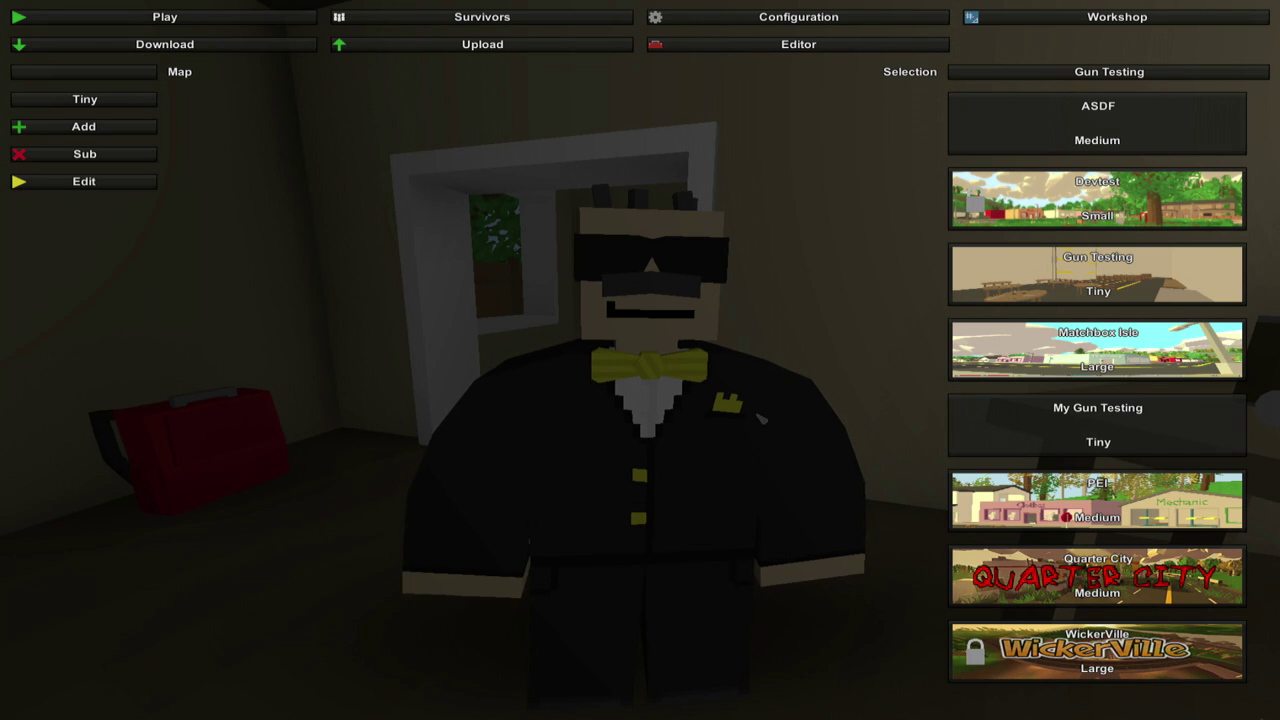
Exit Unturned and bring back the Maps folder window
key(Escape)
key(Escape)
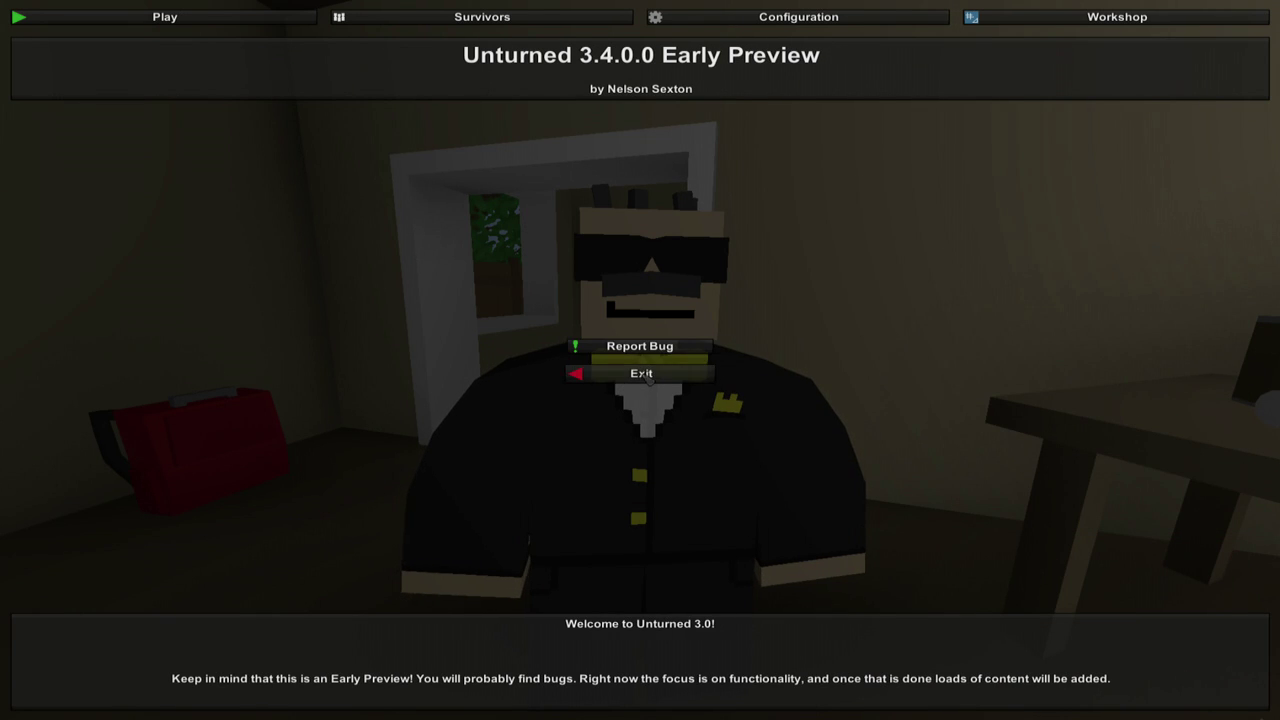
click(641, 373)
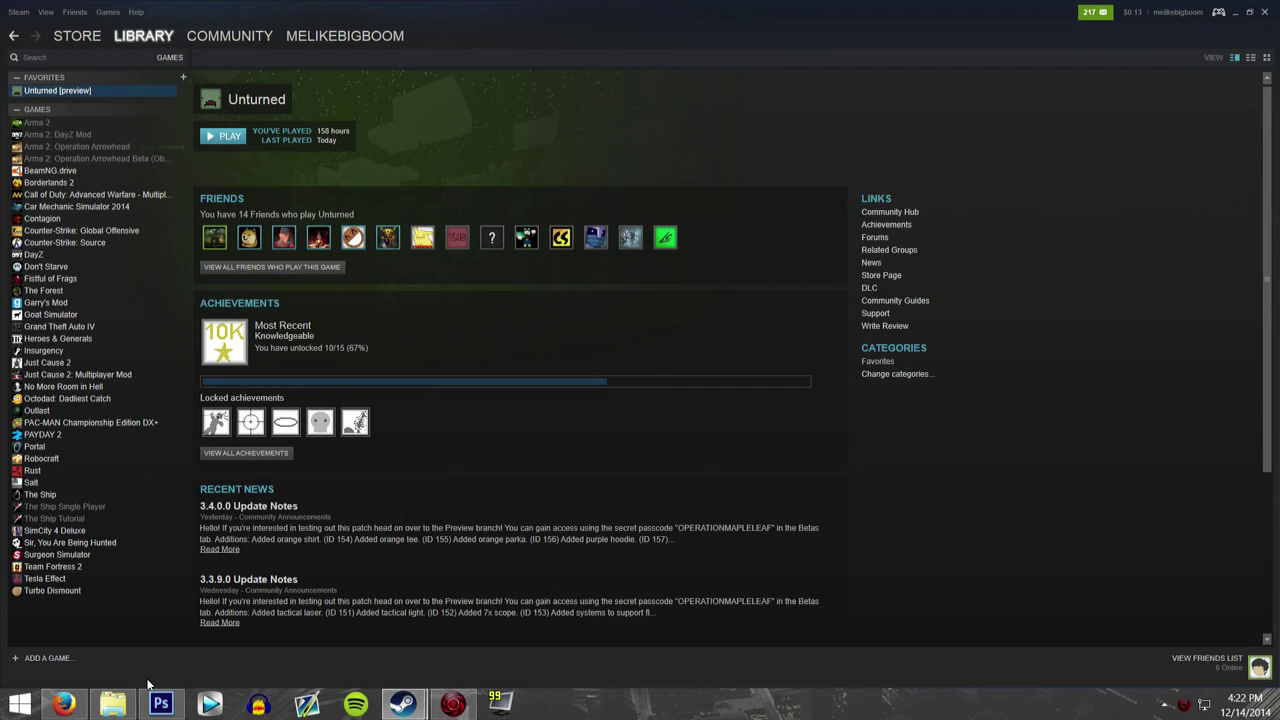
click(116, 707)
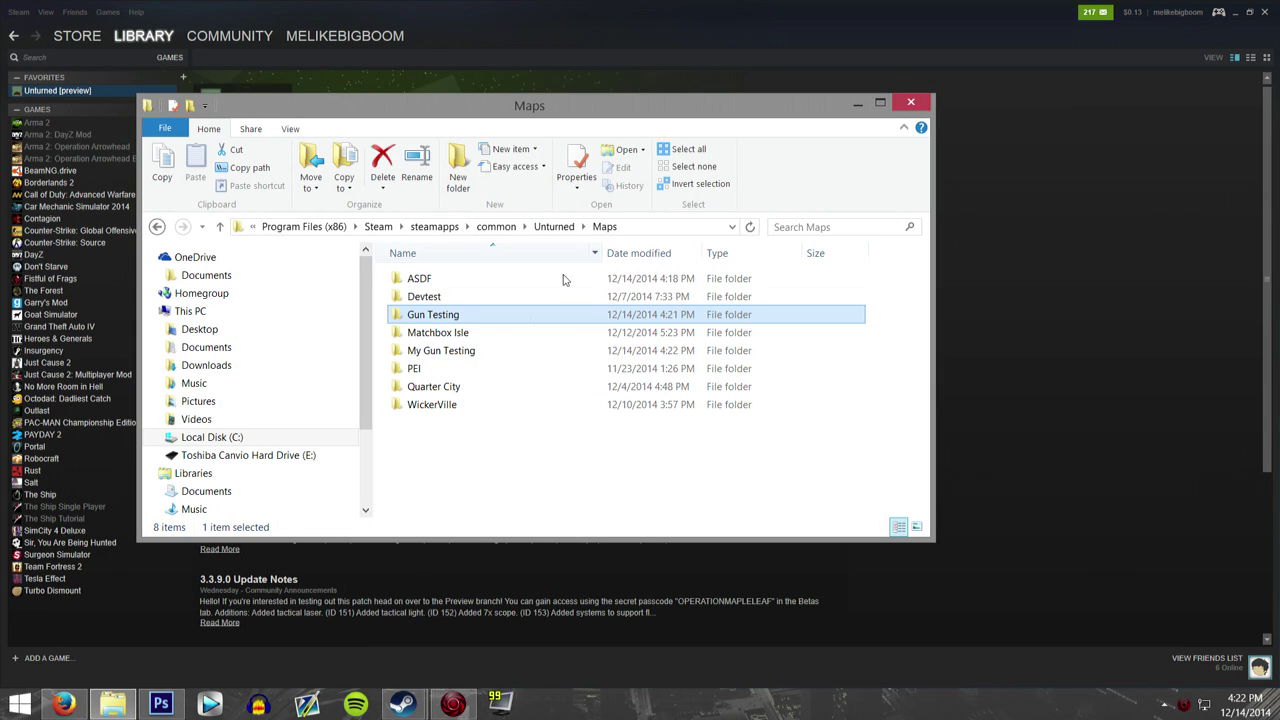
Copy everything except the Level DAT file from Gun Testing into My Gun Testing, replacing the files in the destination
click(468, 351)
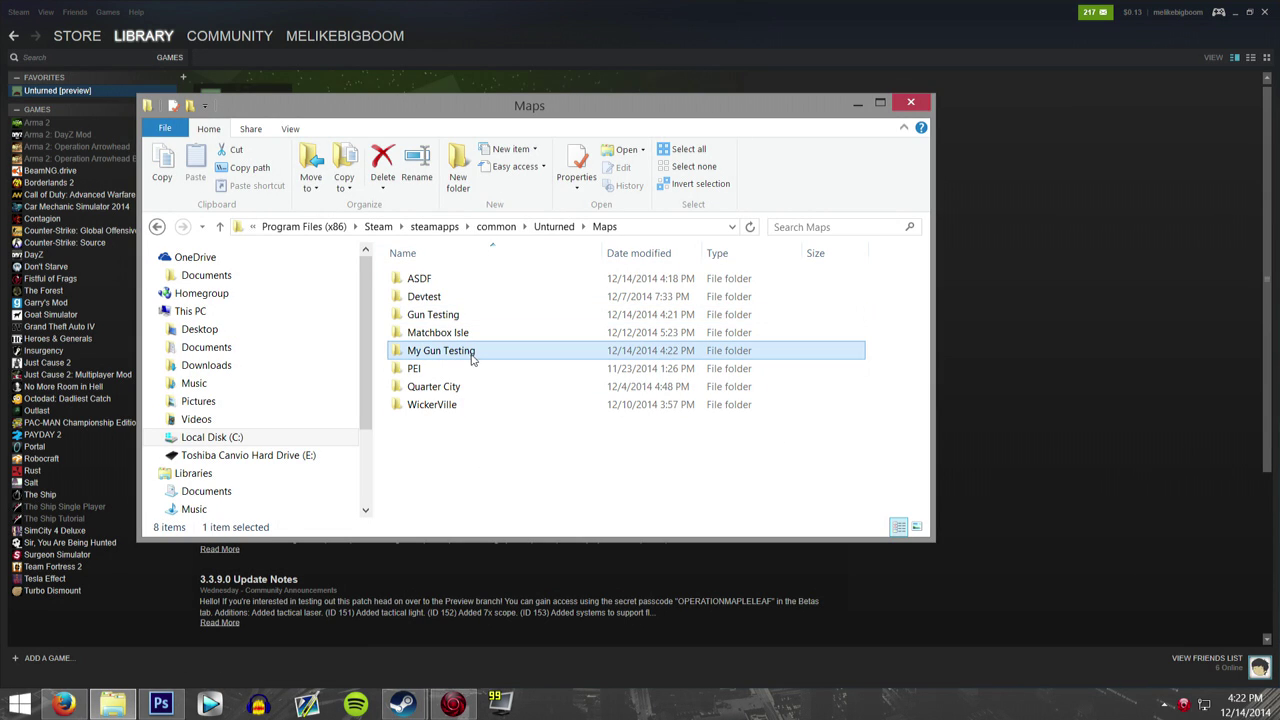
double_click(440, 315)
drag(528, 503, 446, 279)
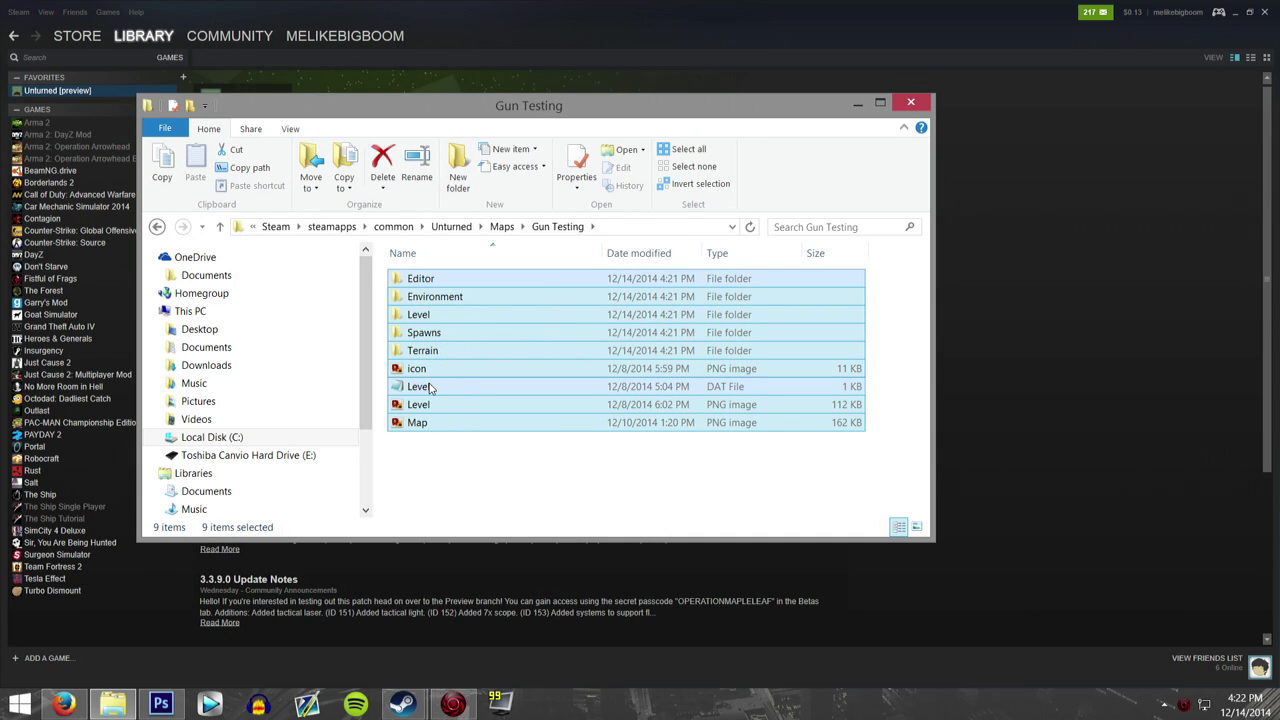
ctrl+click(660, 390)
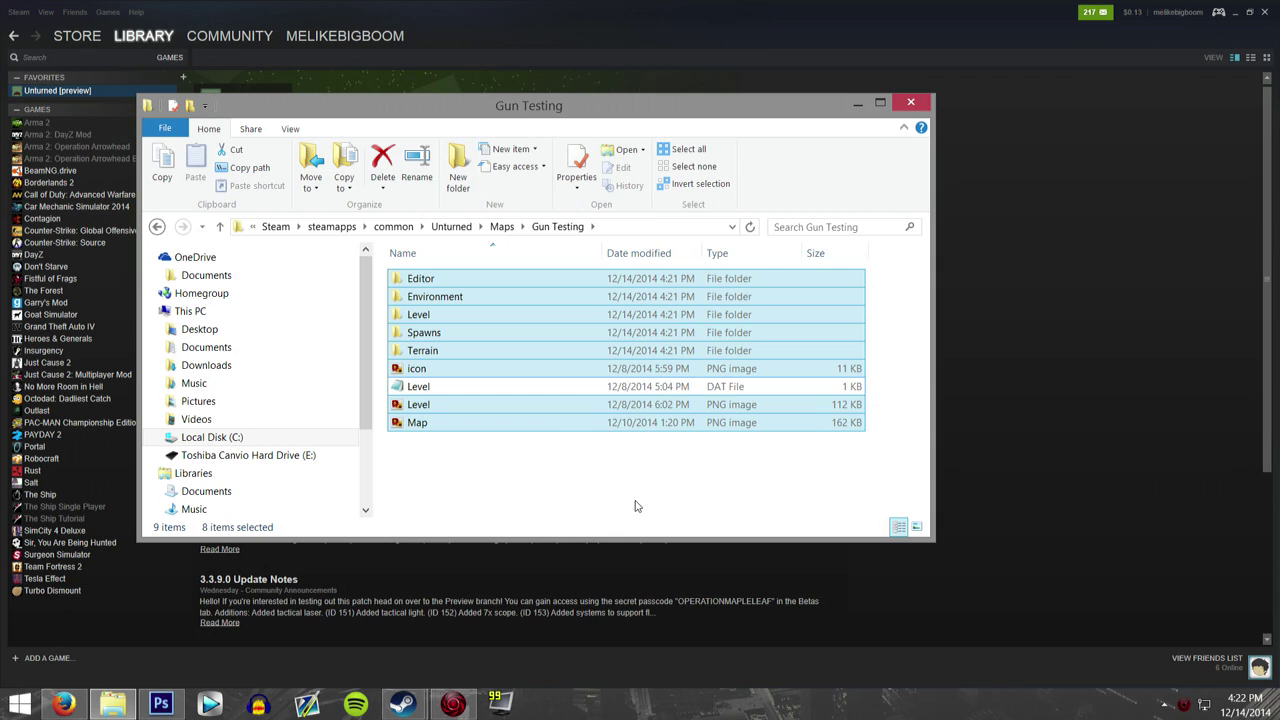
click(156, 226)
double_click(441, 350)
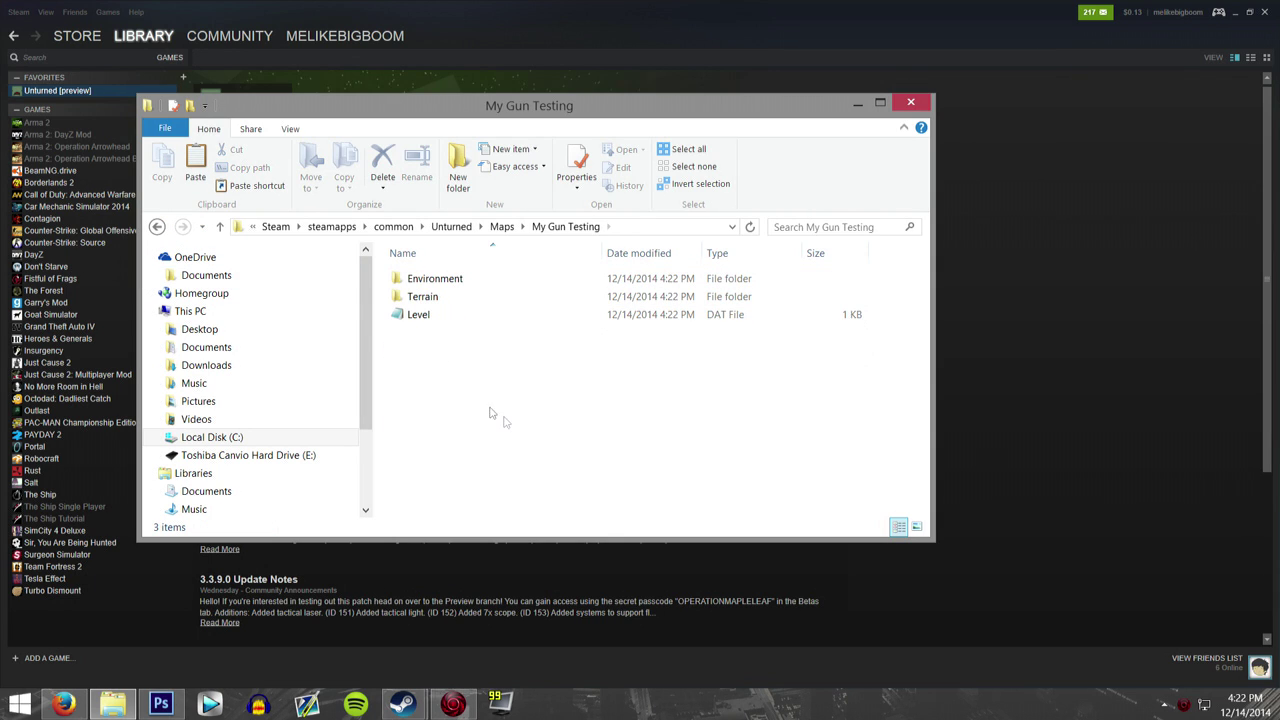
key(ctrl+v)
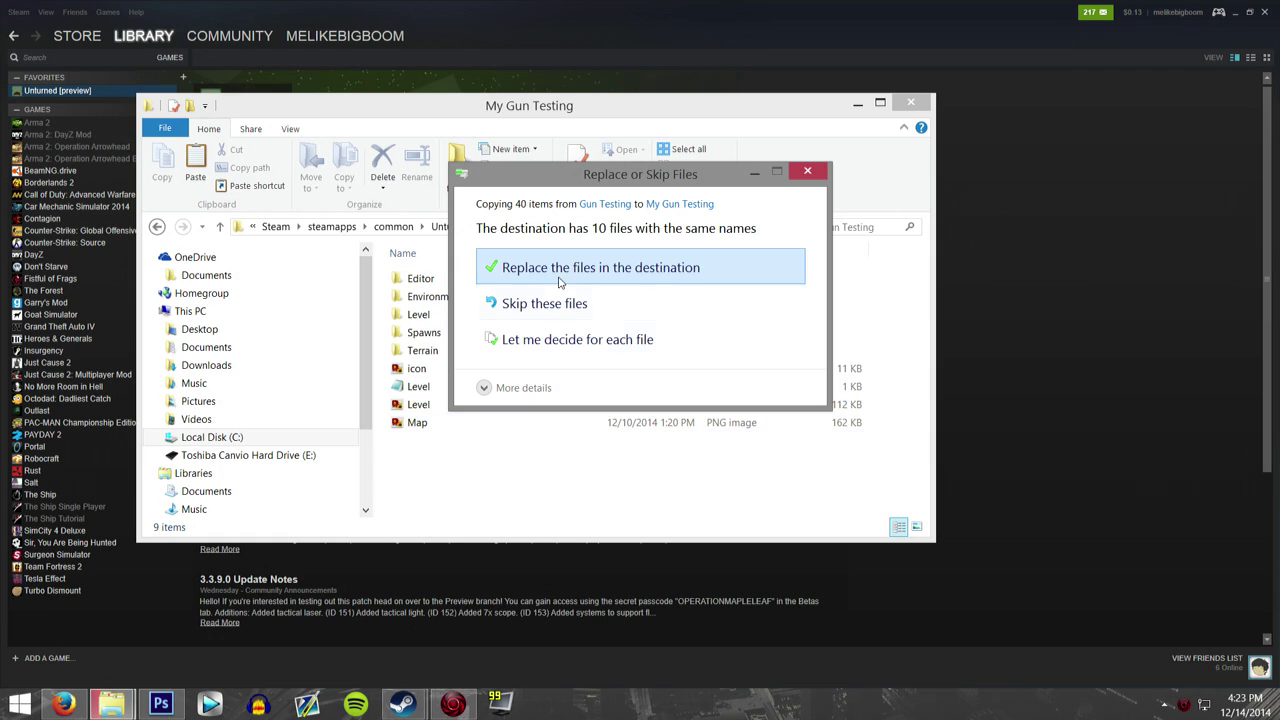
click(562, 270)
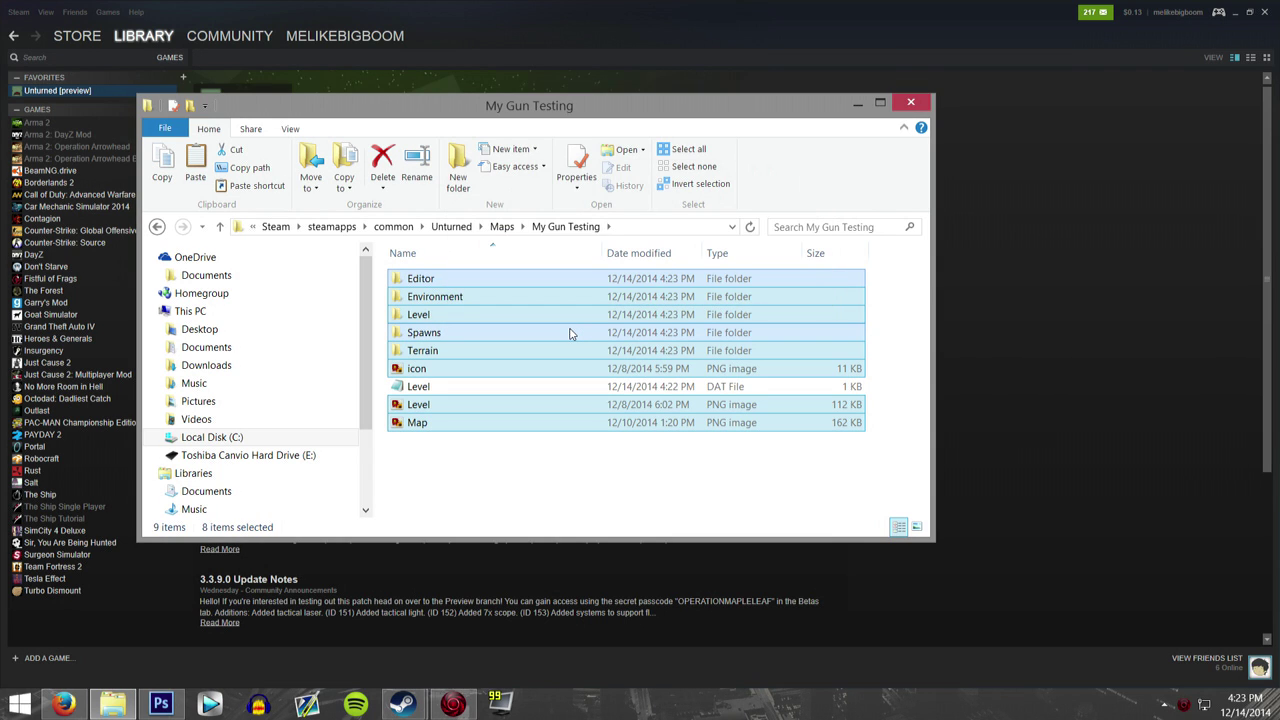
click(517, 480)
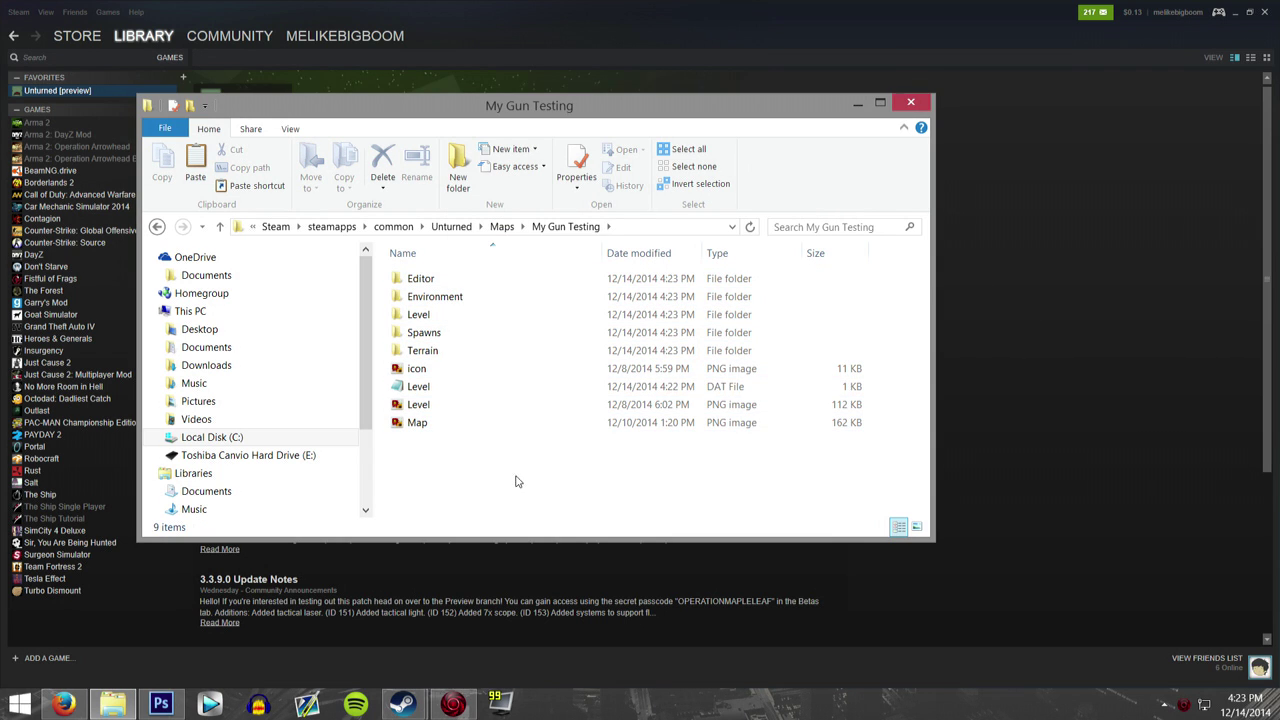
Delete the original Gun Testing folder from Maps
click(156, 226)
click(436, 318)
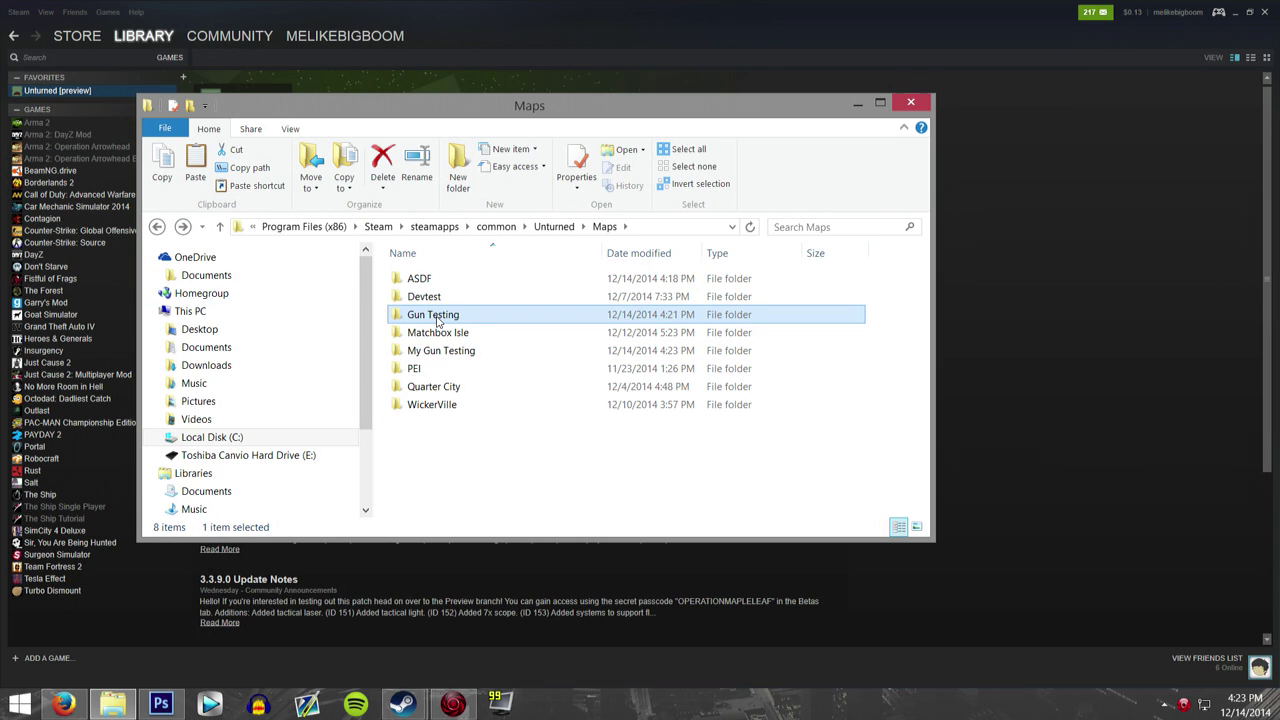
key(Delete)
Rename the My Gun Testing folder as Gun Testing
click(424, 336)
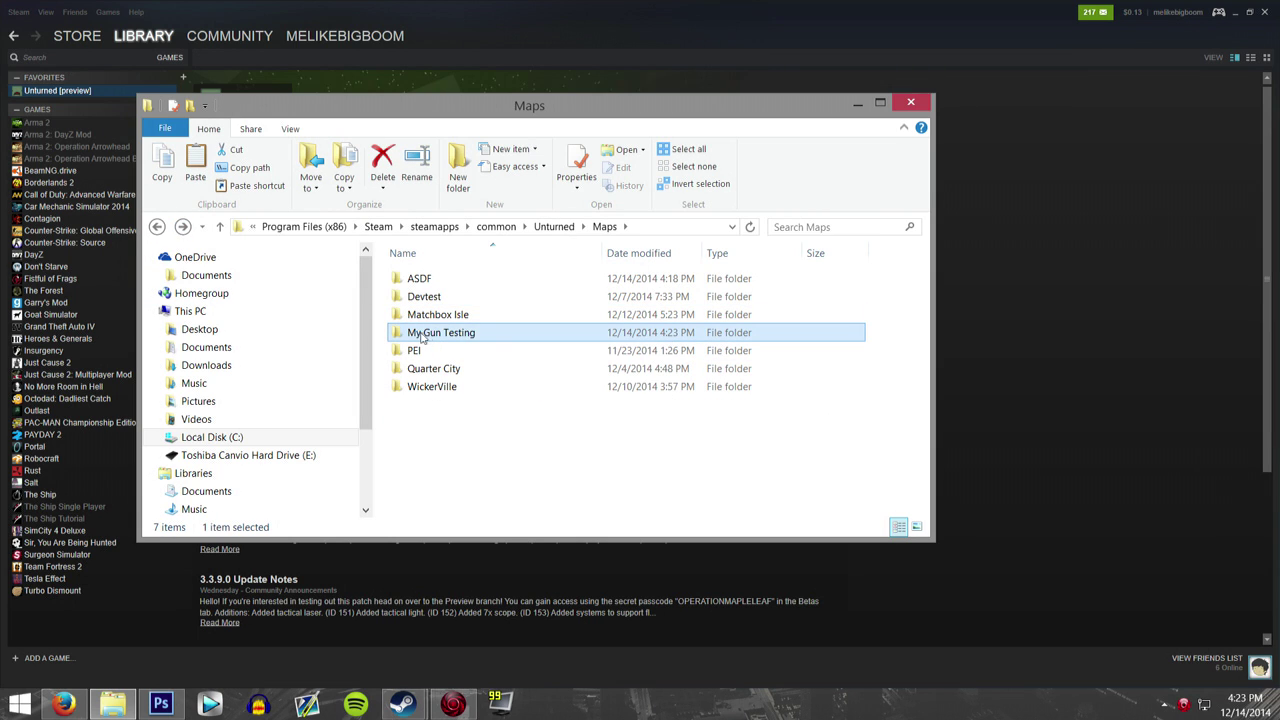
click(425, 334)
click(425, 334)
key(BackSpace)
key(BackSpace)
key(BackSpace)
click(522, 456)
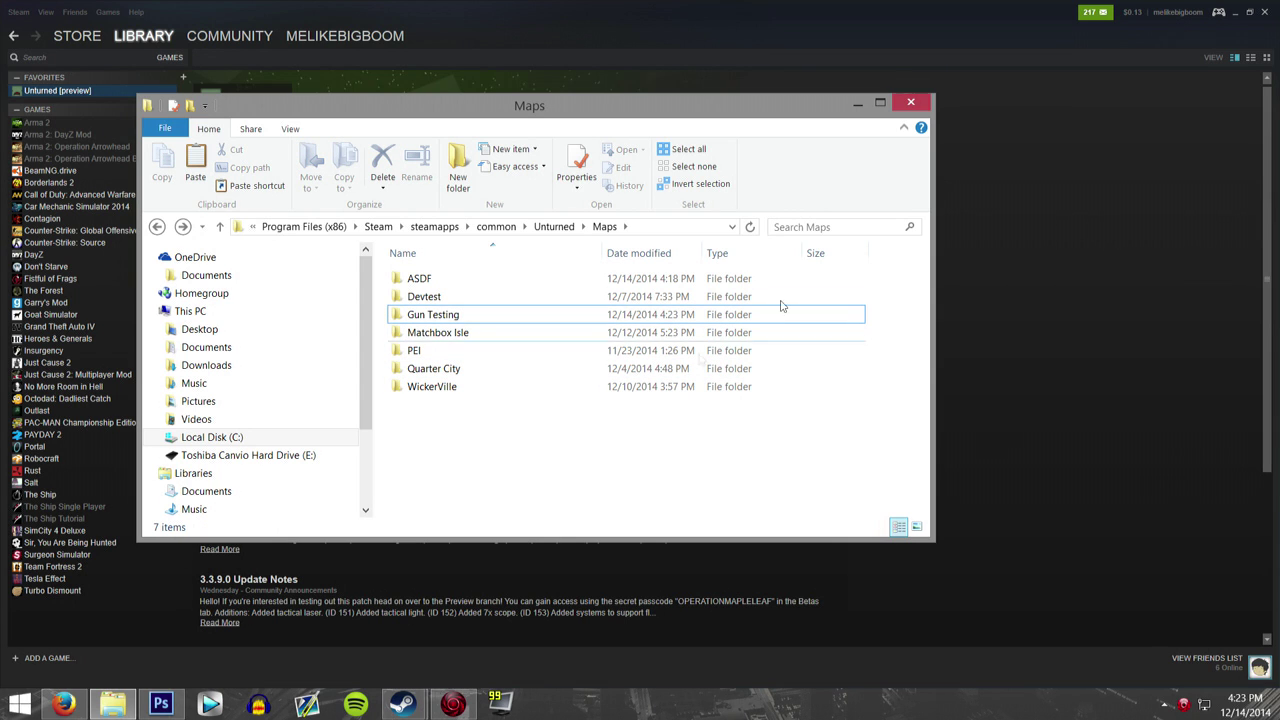
Close the Maps folder, relaunch Unturned and open the Gun Testing map for editing
click(910, 103)
click(225, 135)
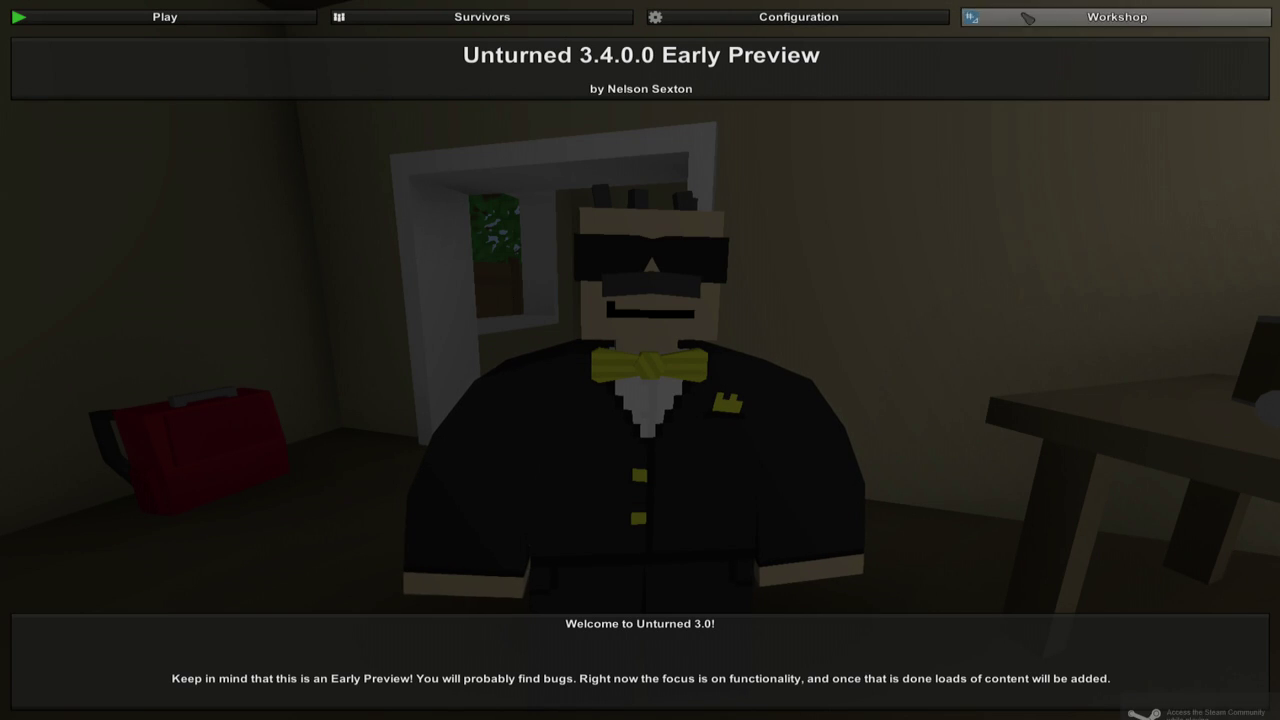
click(975, 18)
click(930, 44)
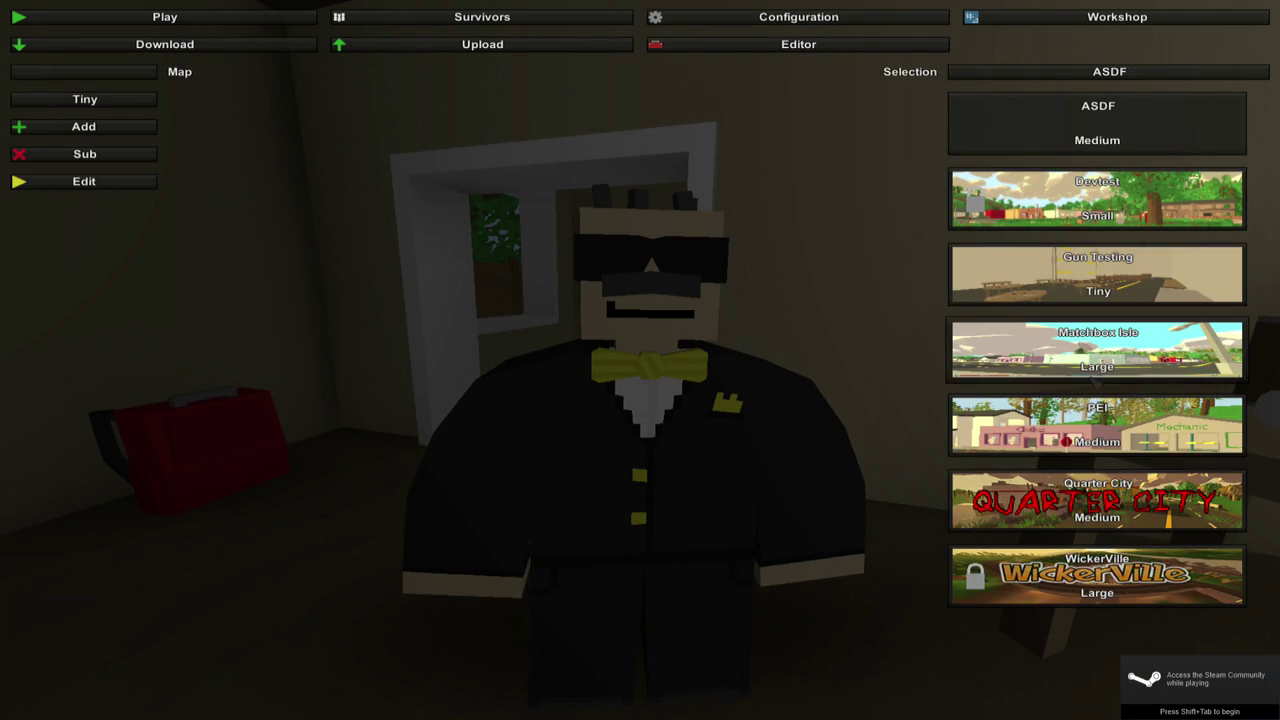
click(1056, 298)
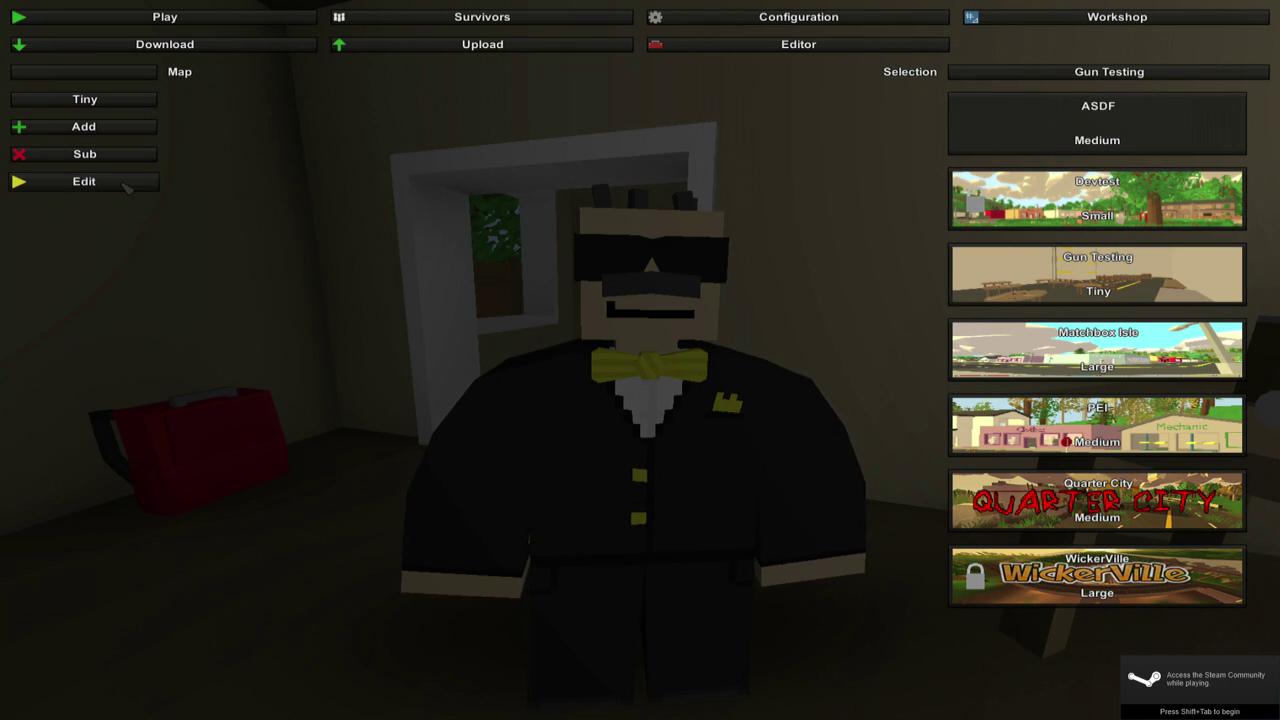
click(126, 184)
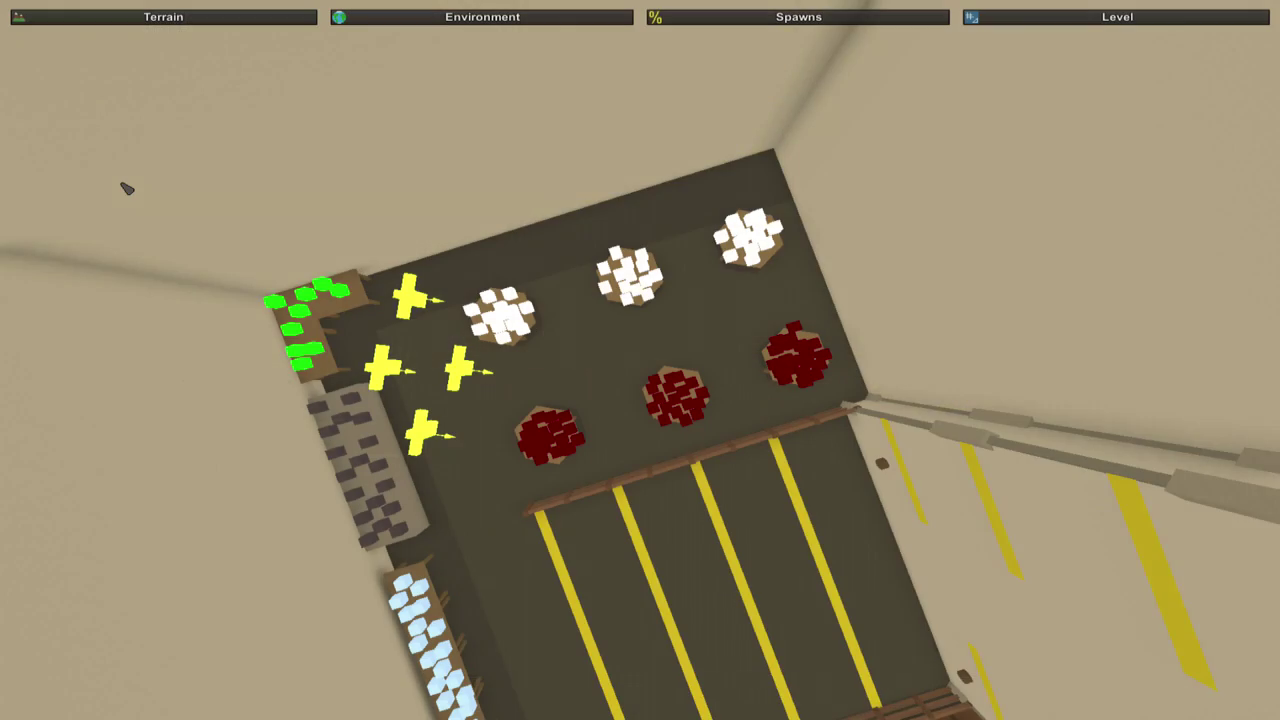
Fly around the Gun Testing map to examine its tables, lanes and spawn markers
right_drag(122, 184, 48, 142)
key(w)
key(s)
key(w)
right_drag(640, 360, 650, 316)
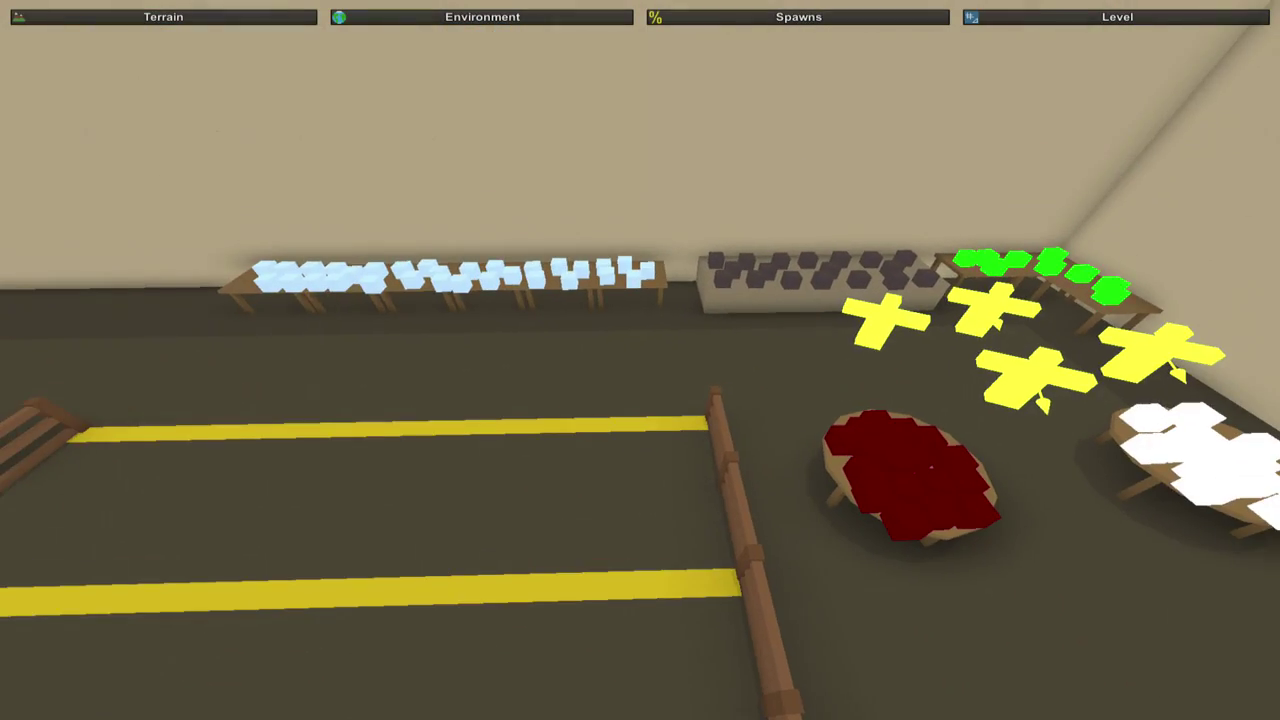
In the item spawns, add IDs 133 and 132 to the GUNS table and remove its Dragonfang Box entry, keeping only Dragonfang
click(918, 17)
click(585, 44)
scroll(1225, 135, down, 2)
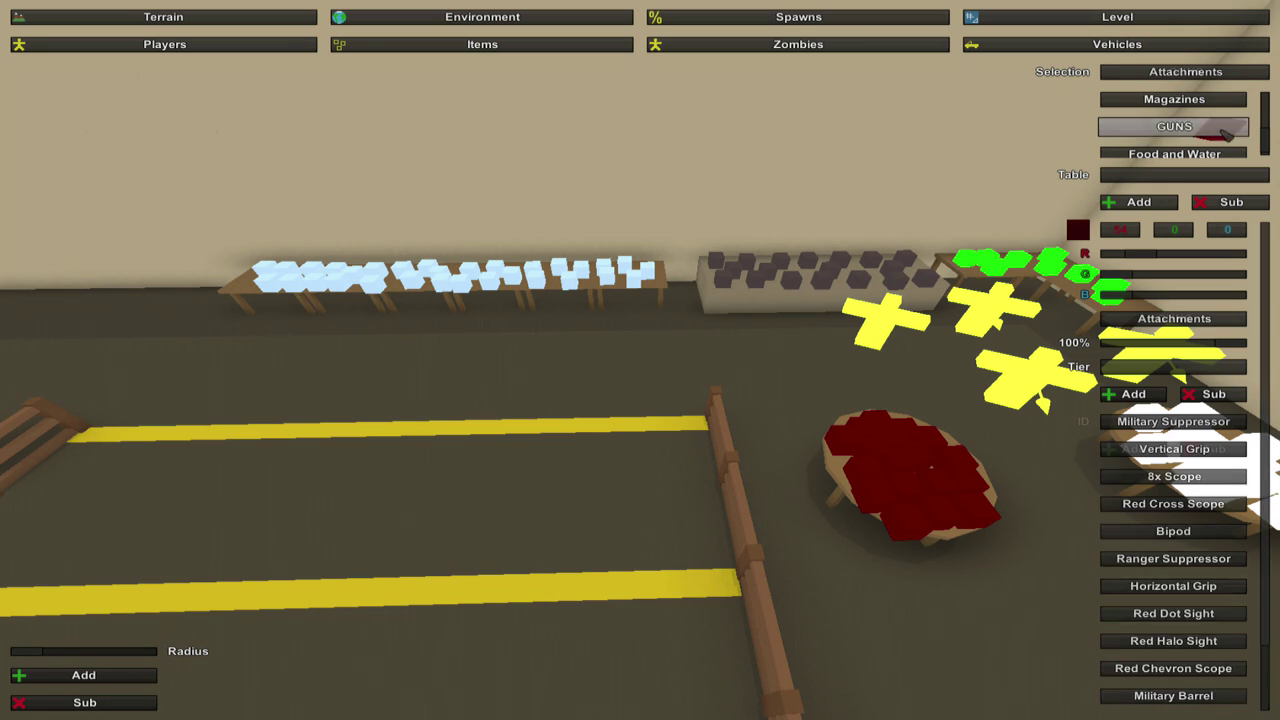
click(1224, 131)
click(1213, 106)
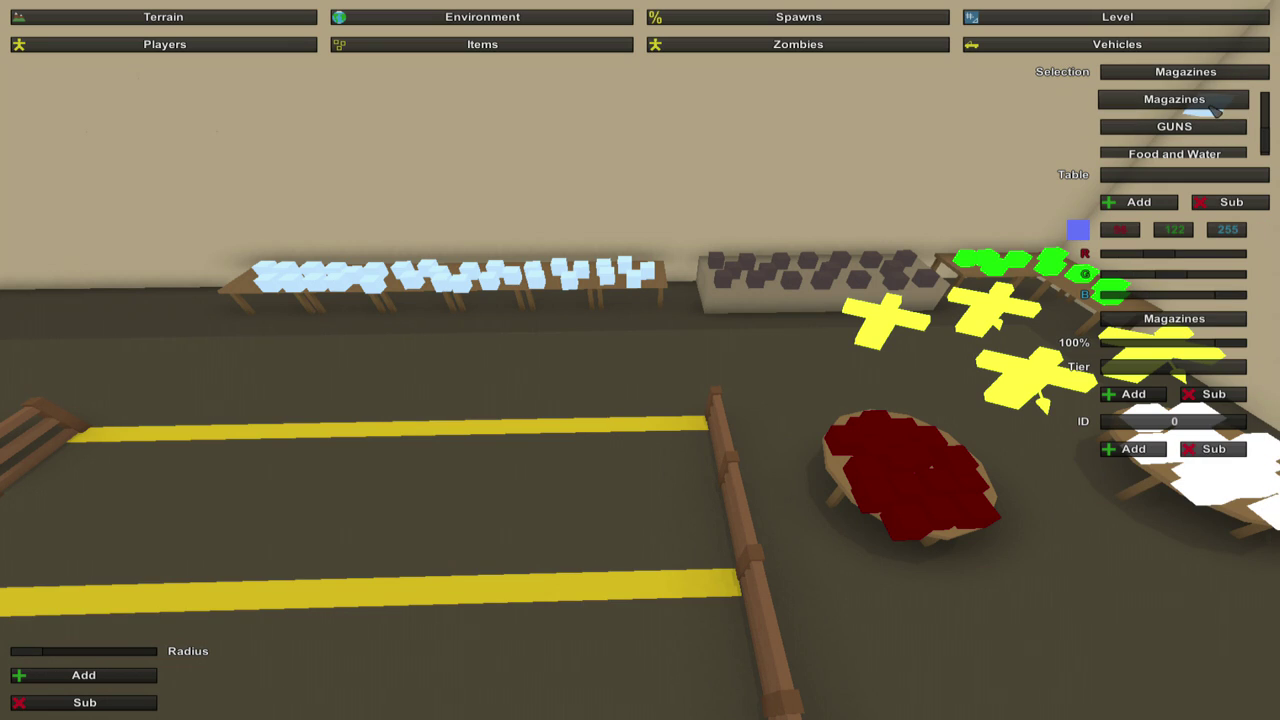
click(1195, 126)
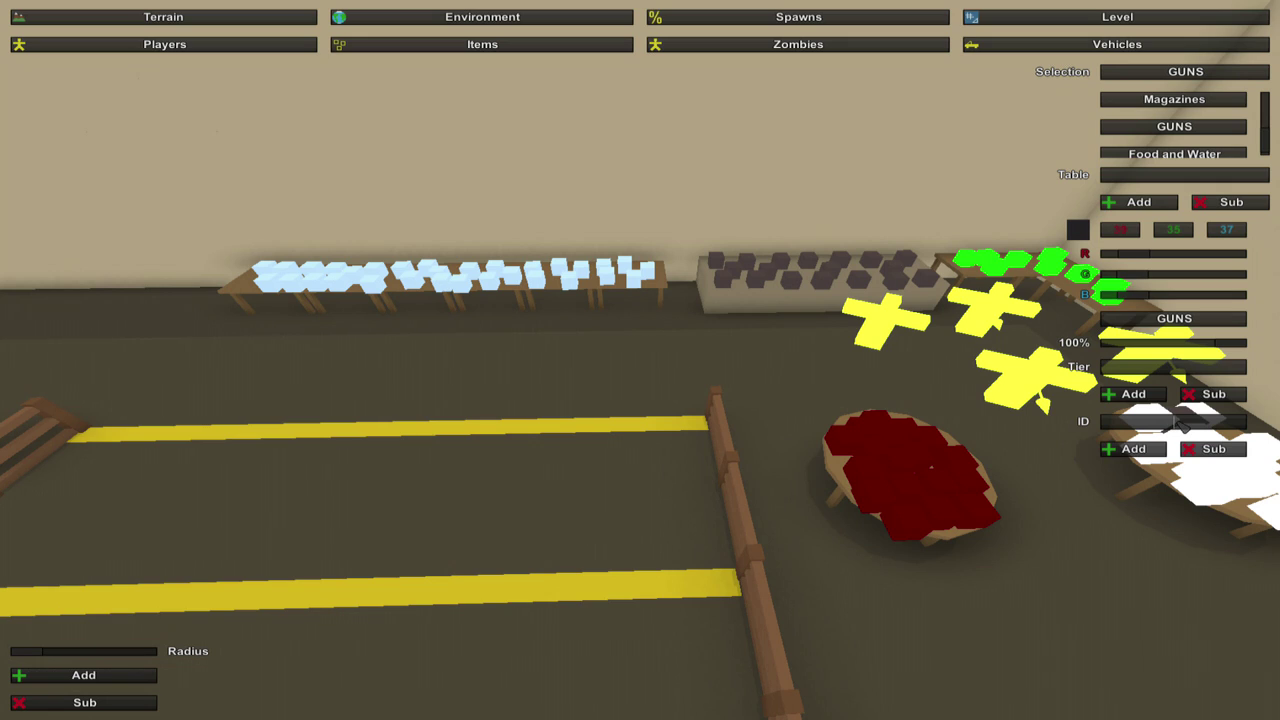
text(133)
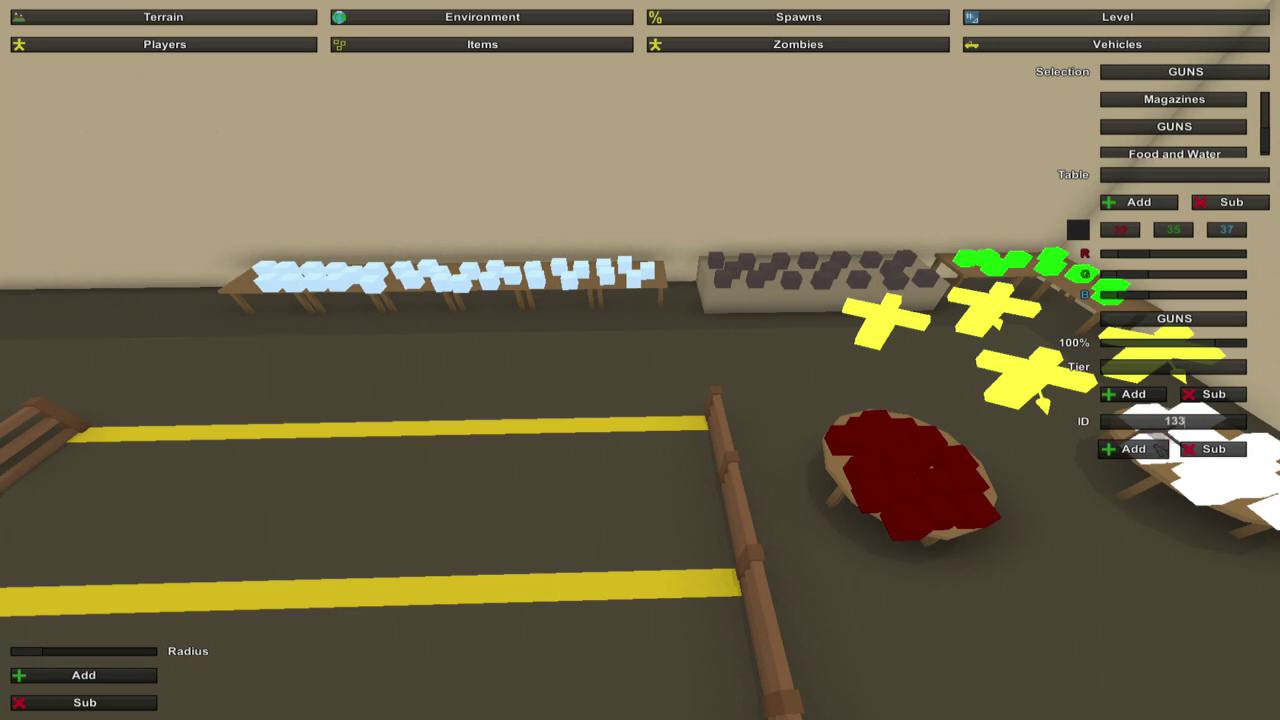
click(1136, 450)
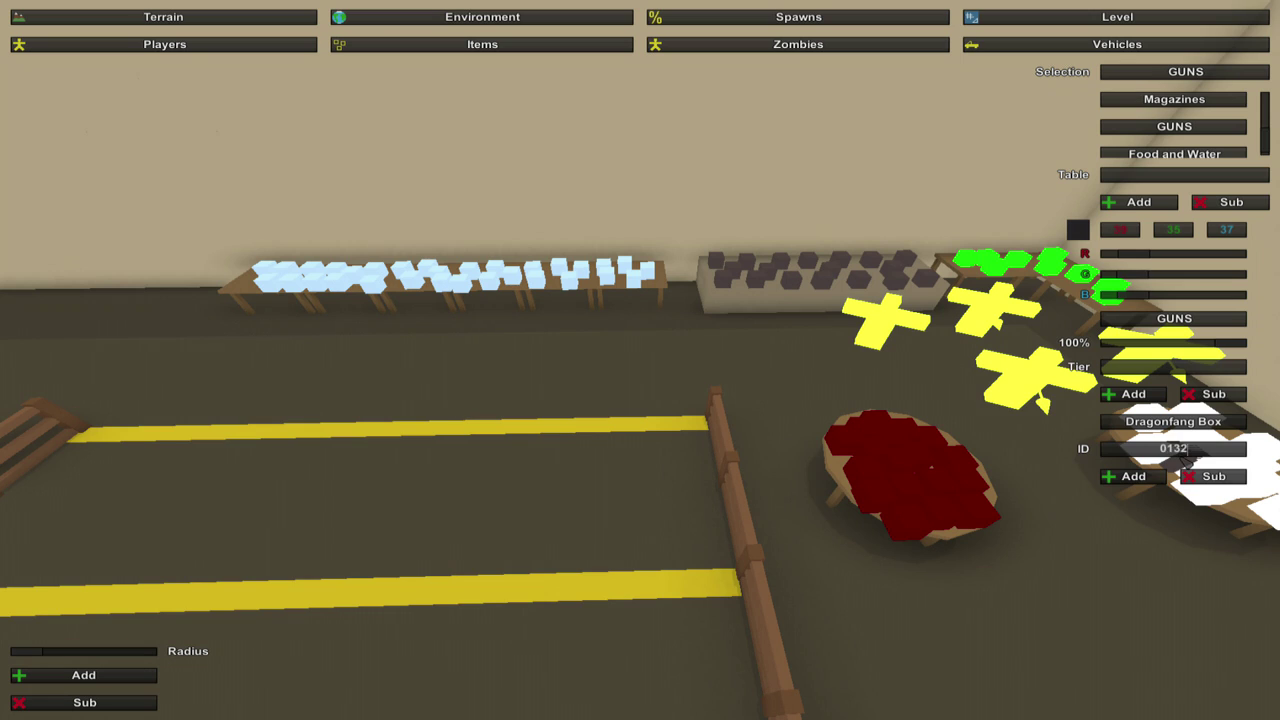
click(1133, 476)
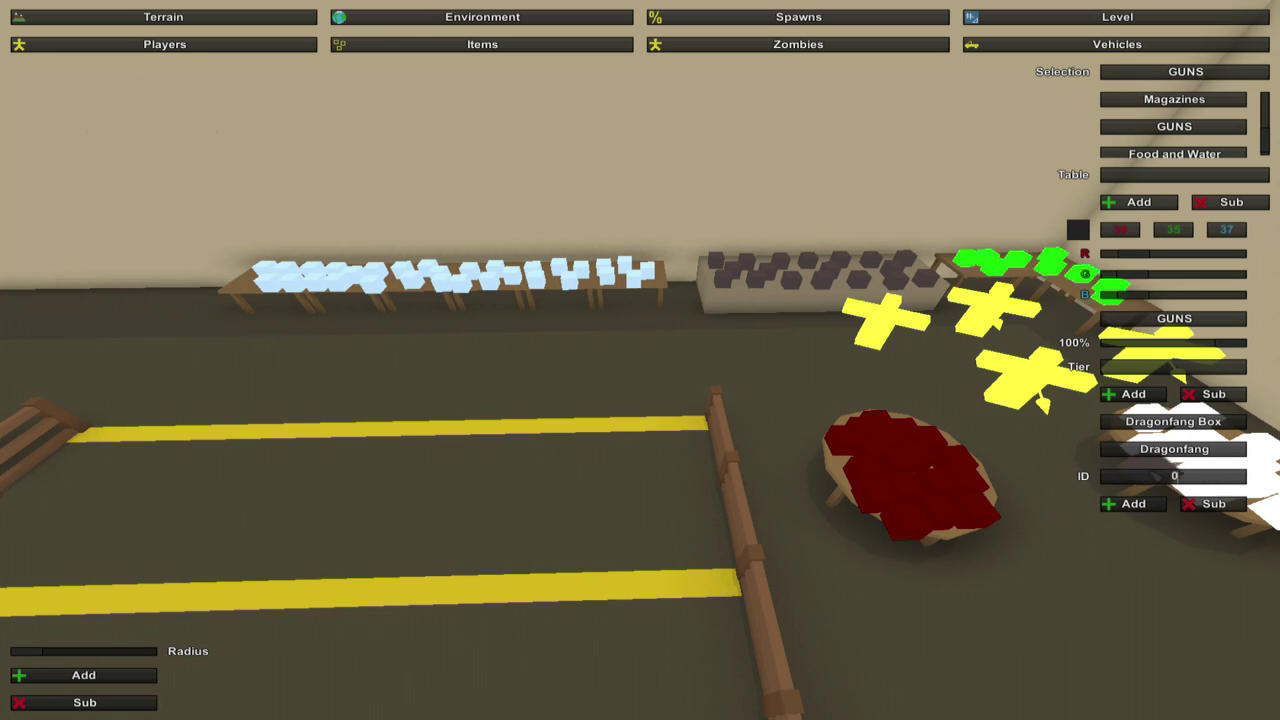
click(1213, 503)
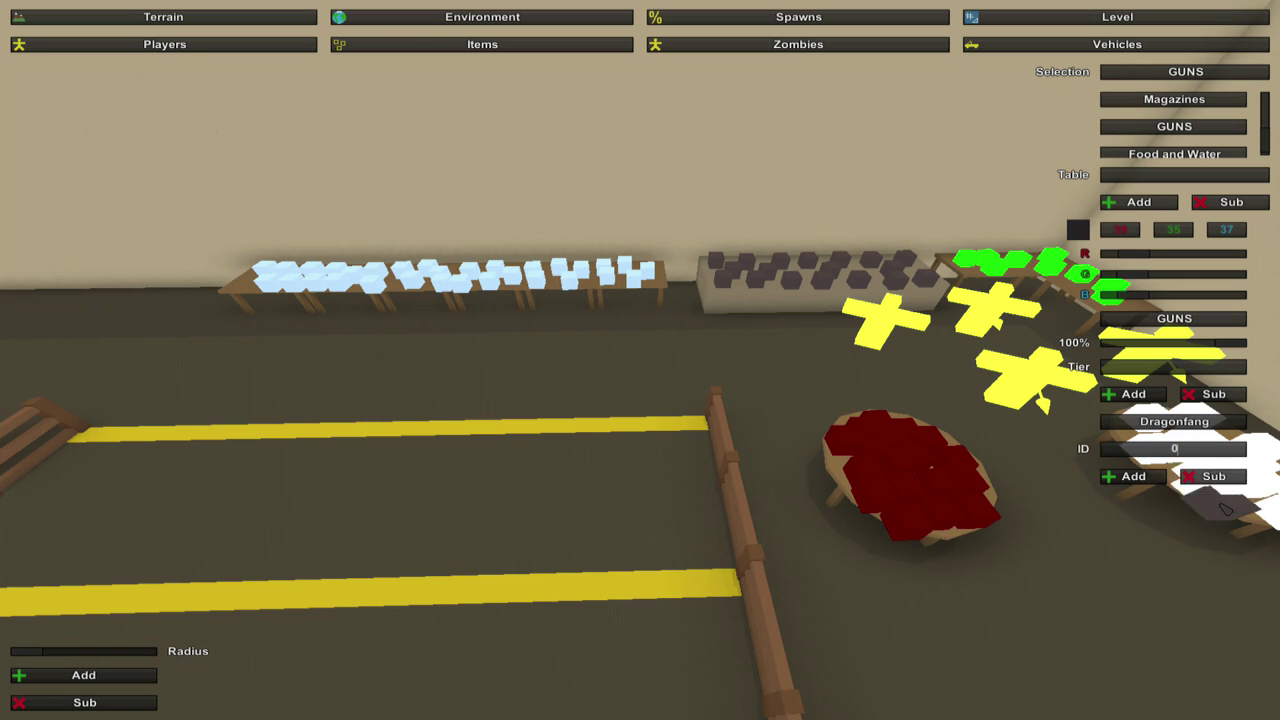
Add the Dragonfang Box, ID 133, to the Magazines item spawn table
click(1195, 102)
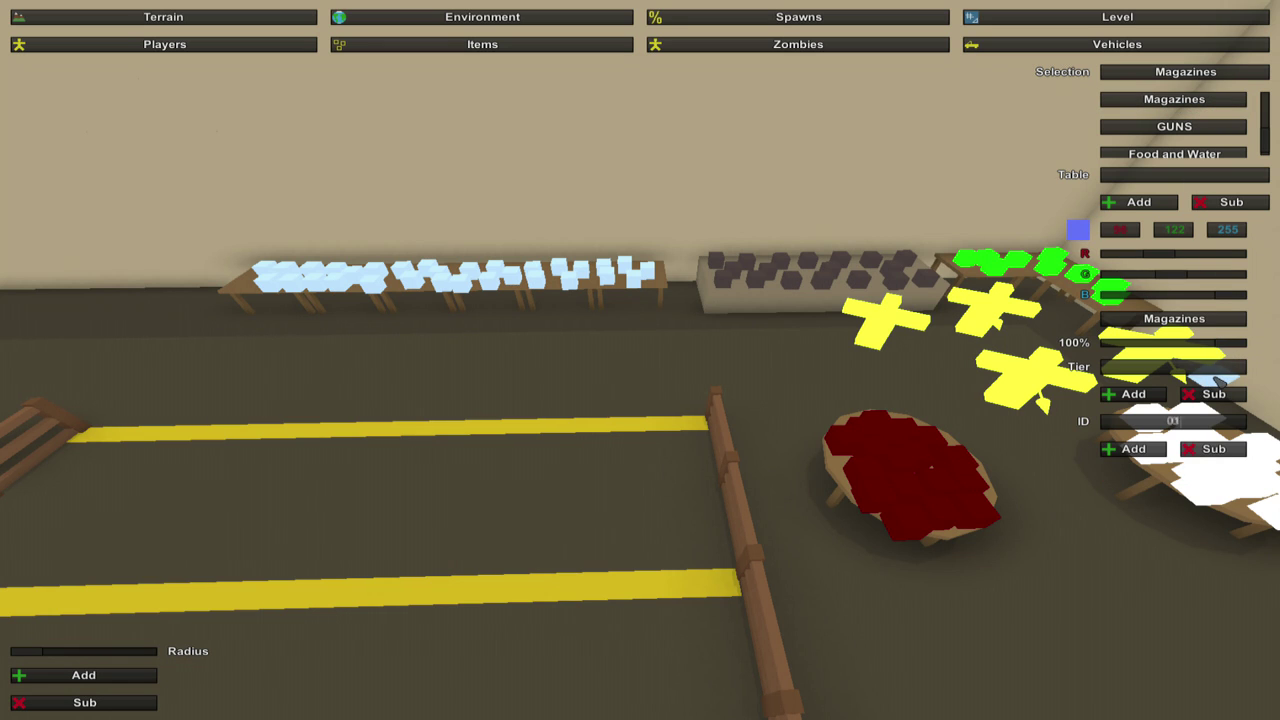
click(1133, 448)
Fly around the map to examine the item spawn markers on the tables, the fenced zombie area and the shooting lanes
key(s)
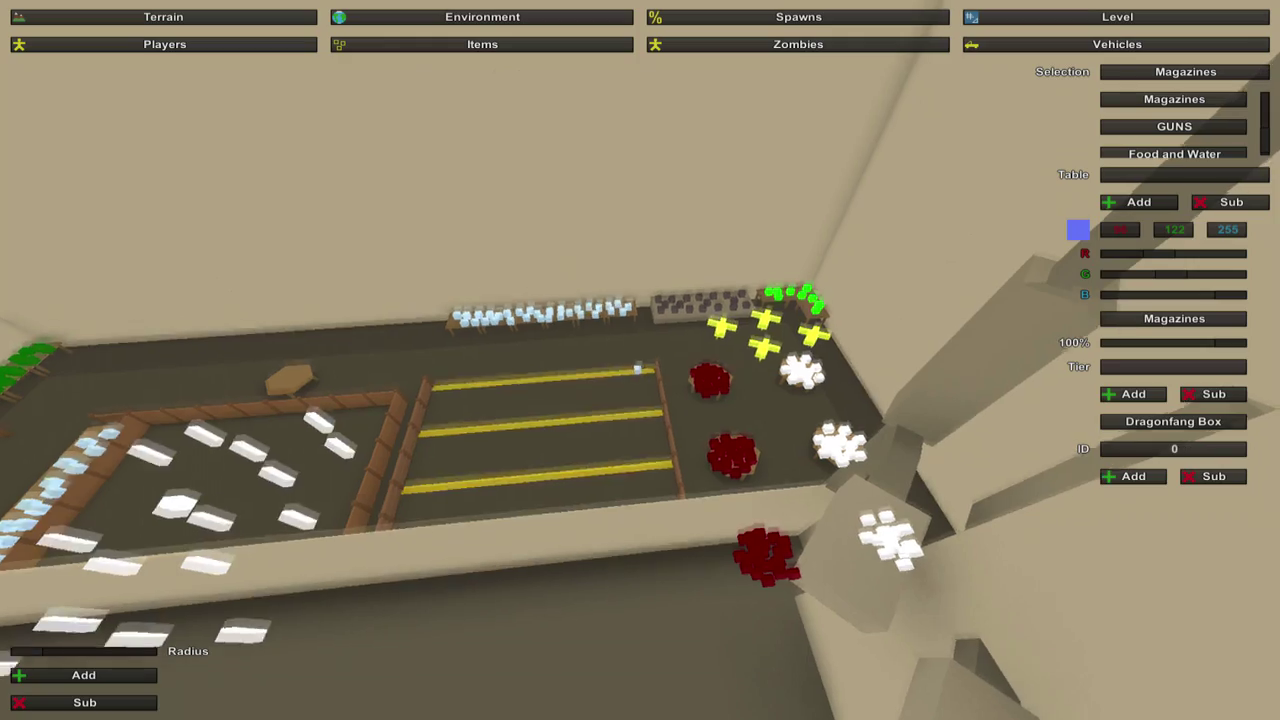
key(w)
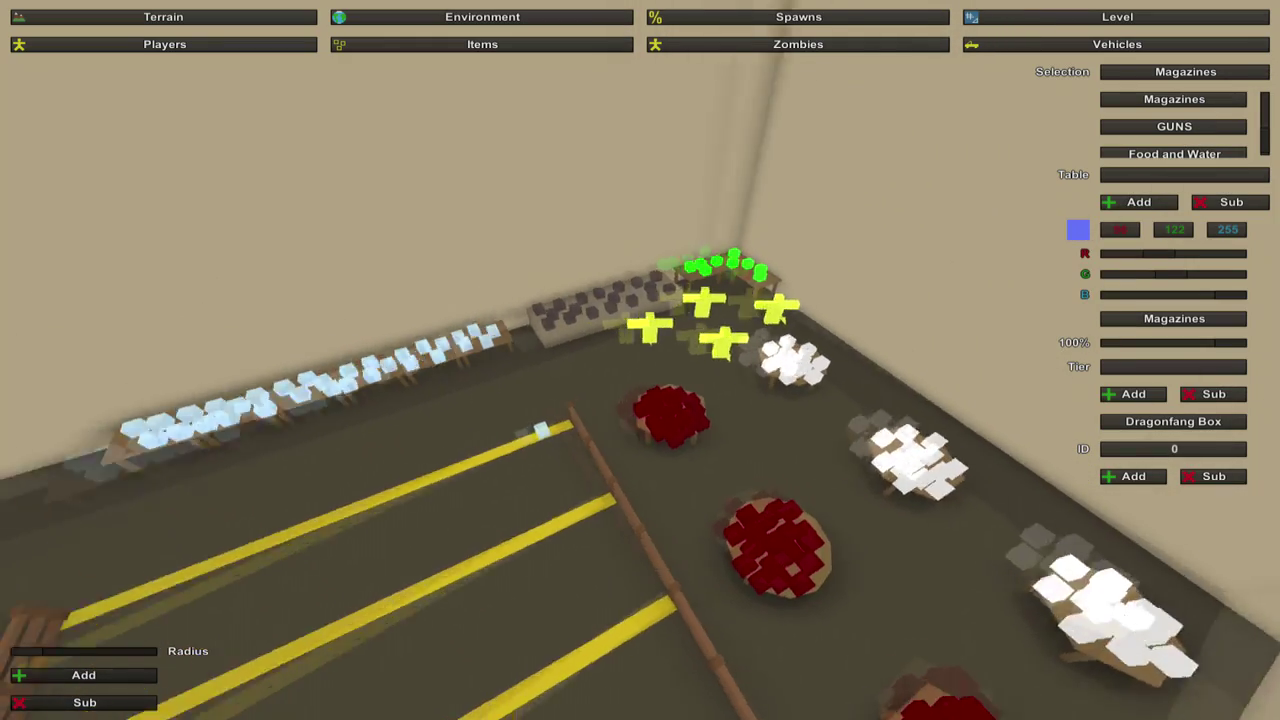
key(w)
key(w)
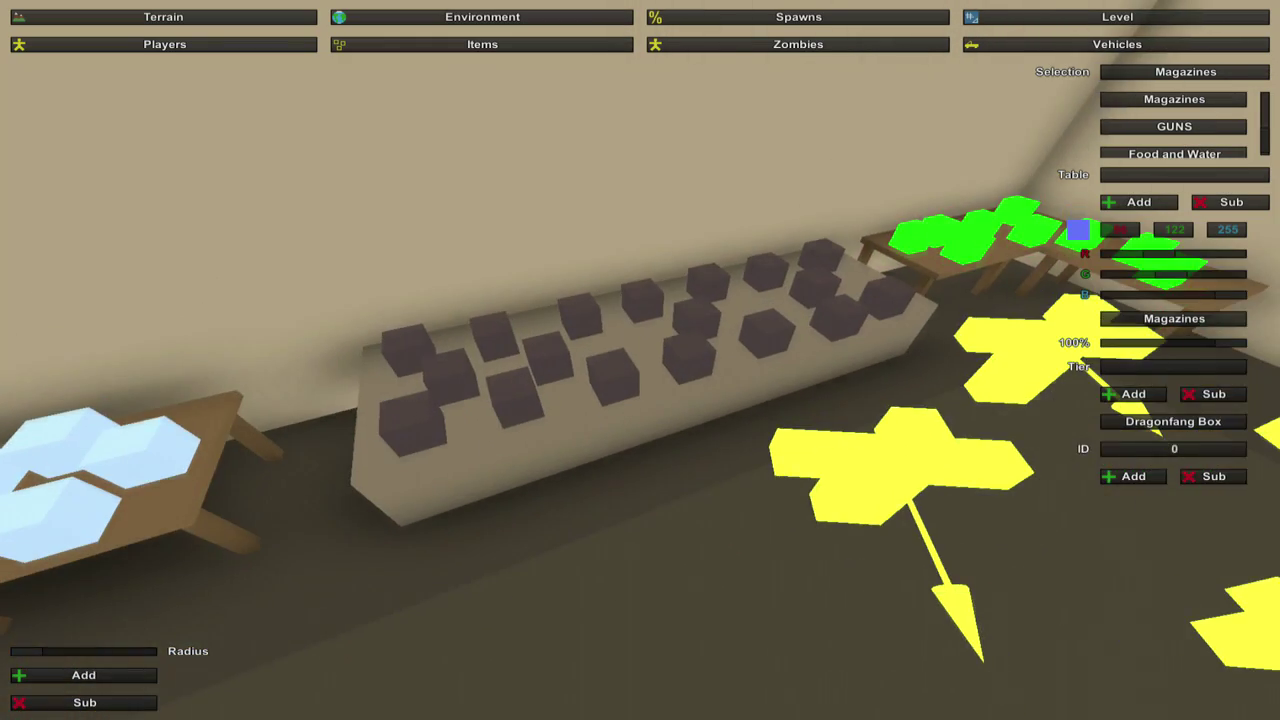
key(a)
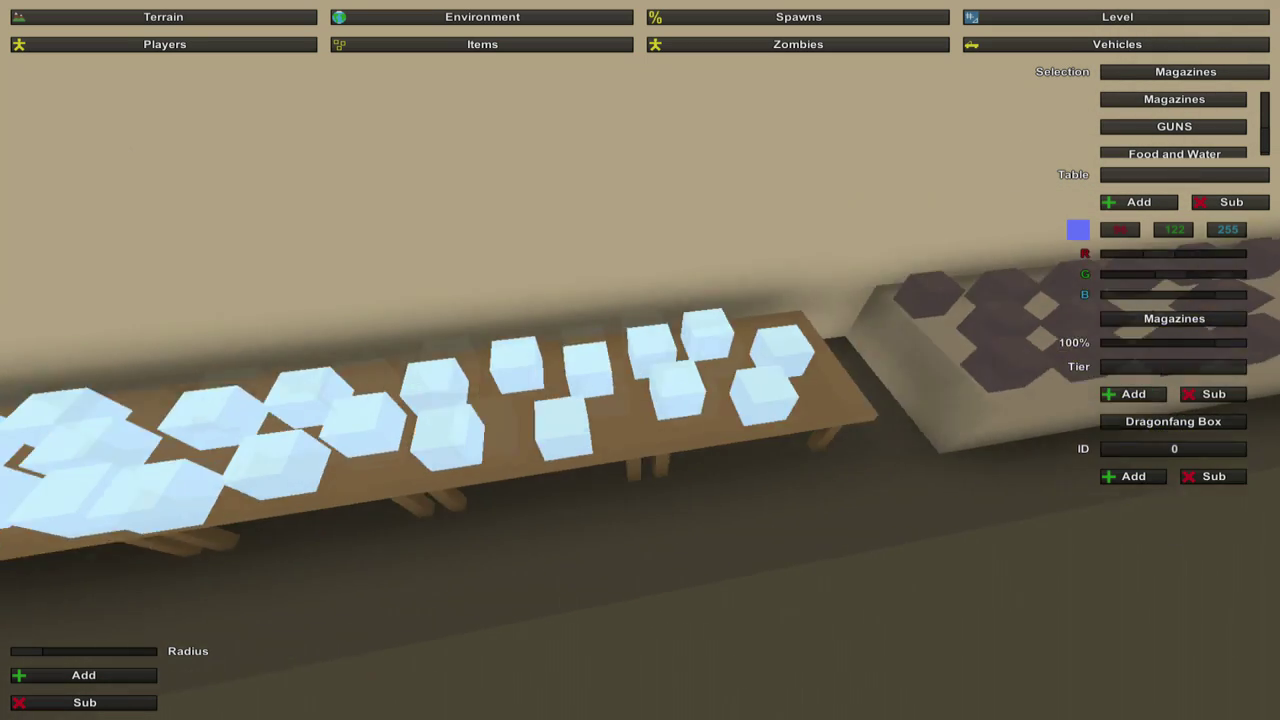
key(s)
key(s)
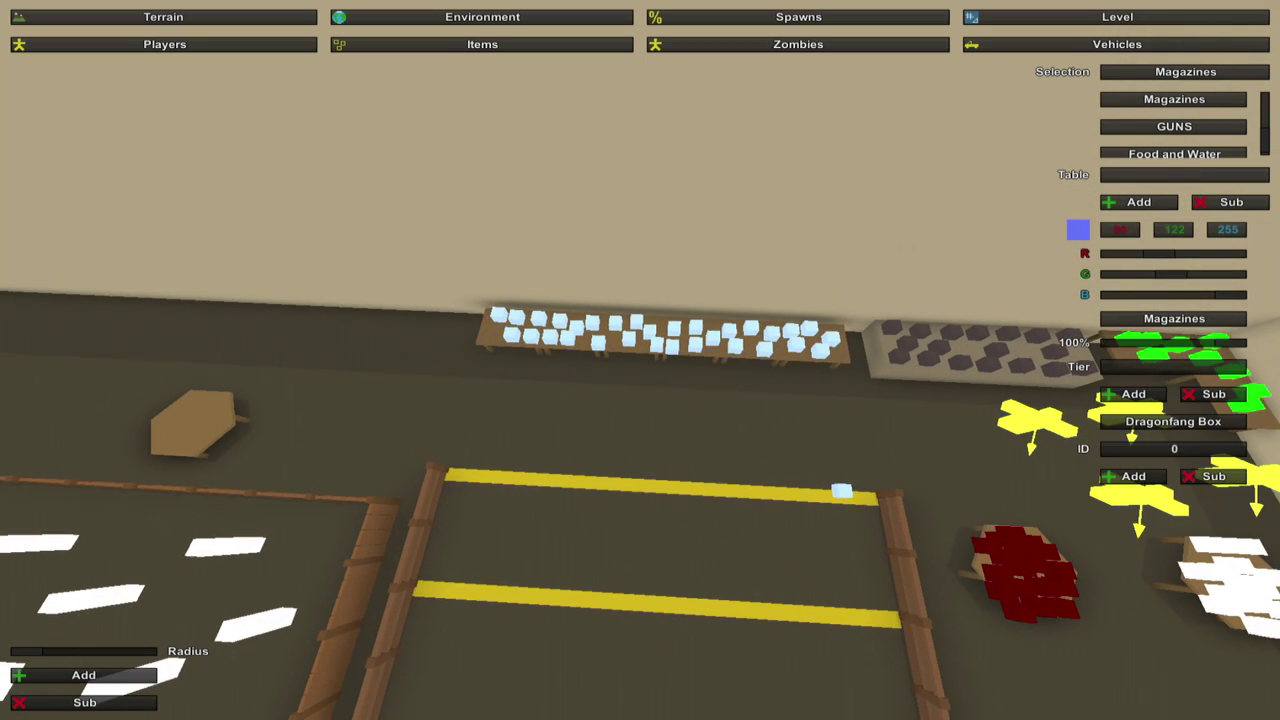
key(w)
key(s)
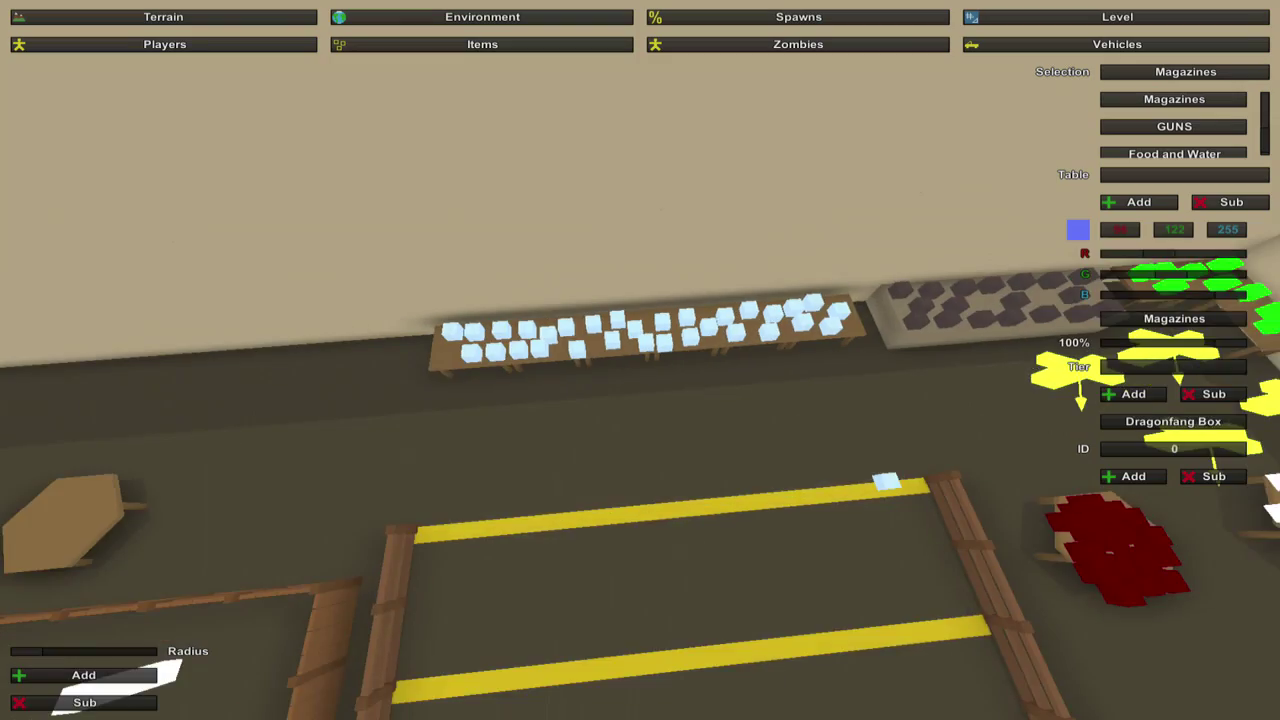
key(w)
key(w)
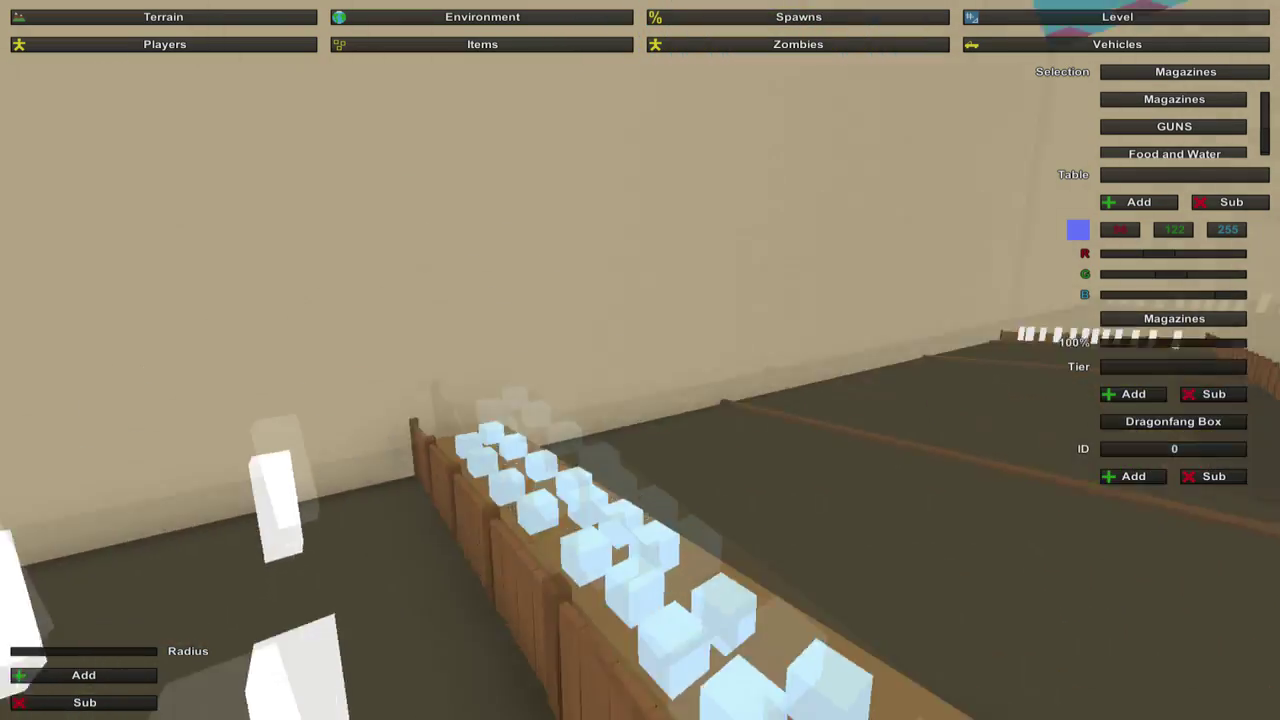
key(s)
key(w)
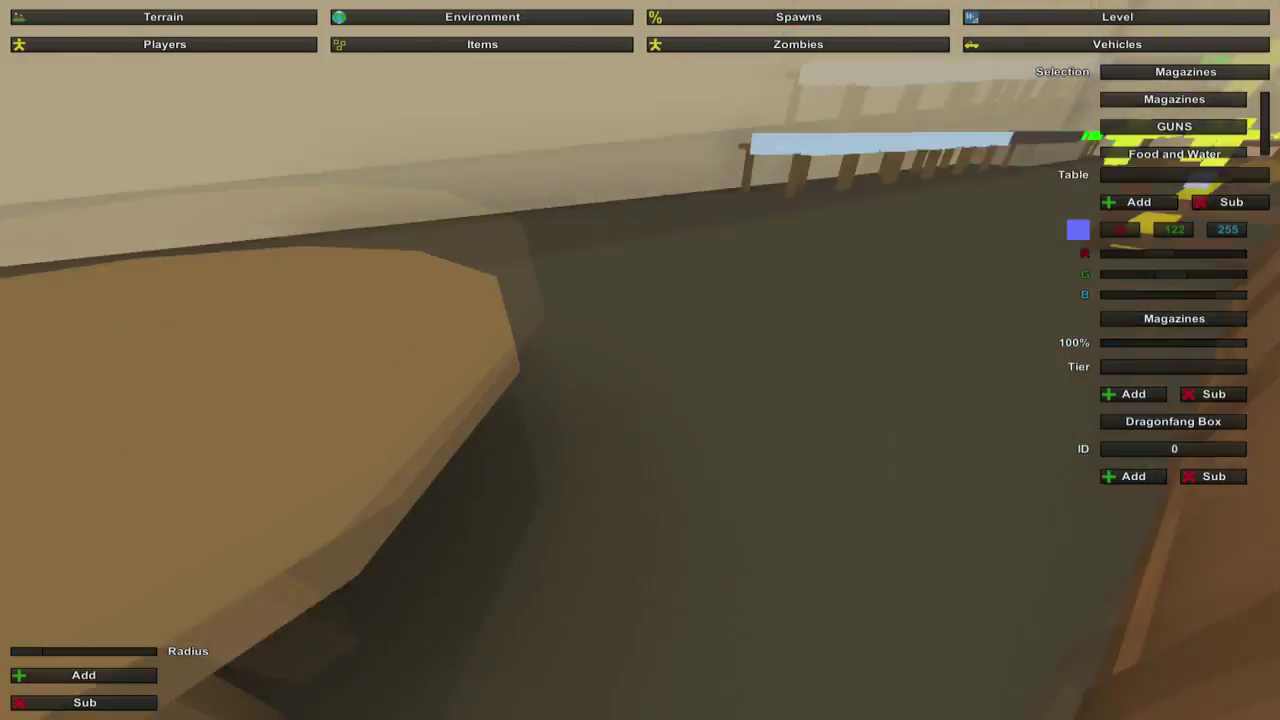
key(s)
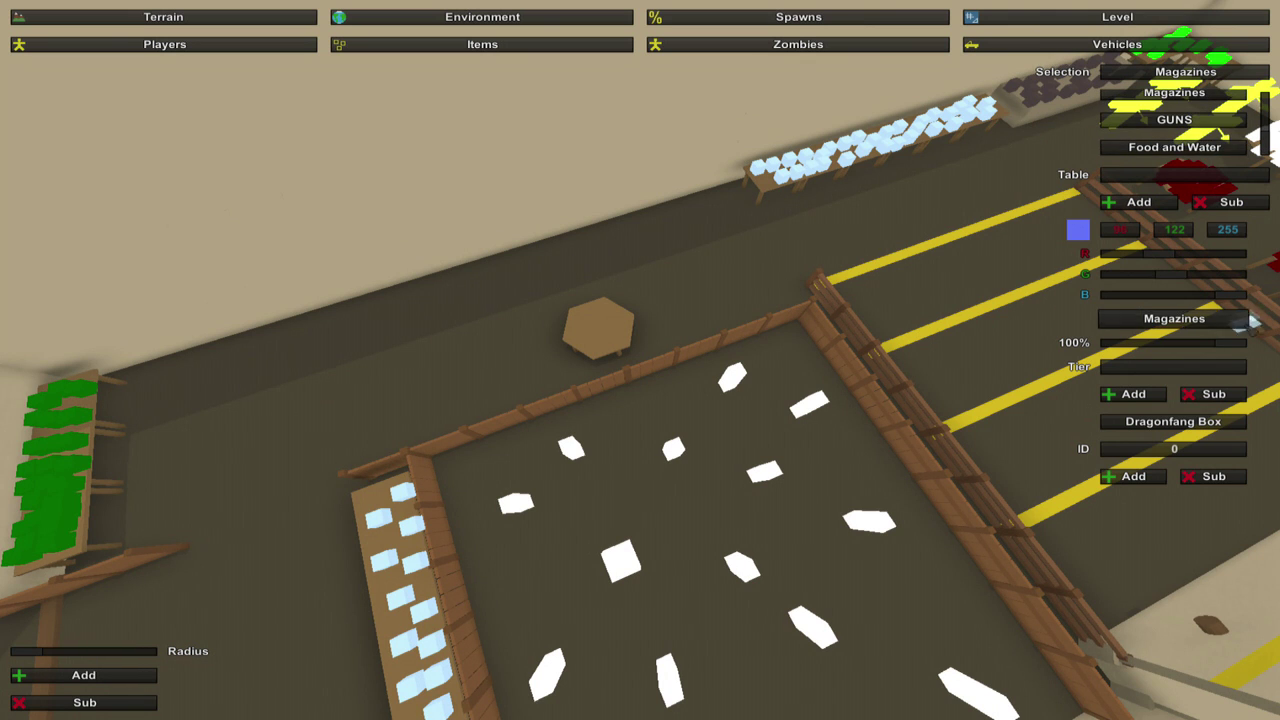
key(s)
right_drag(1033, 293, 636, 360)
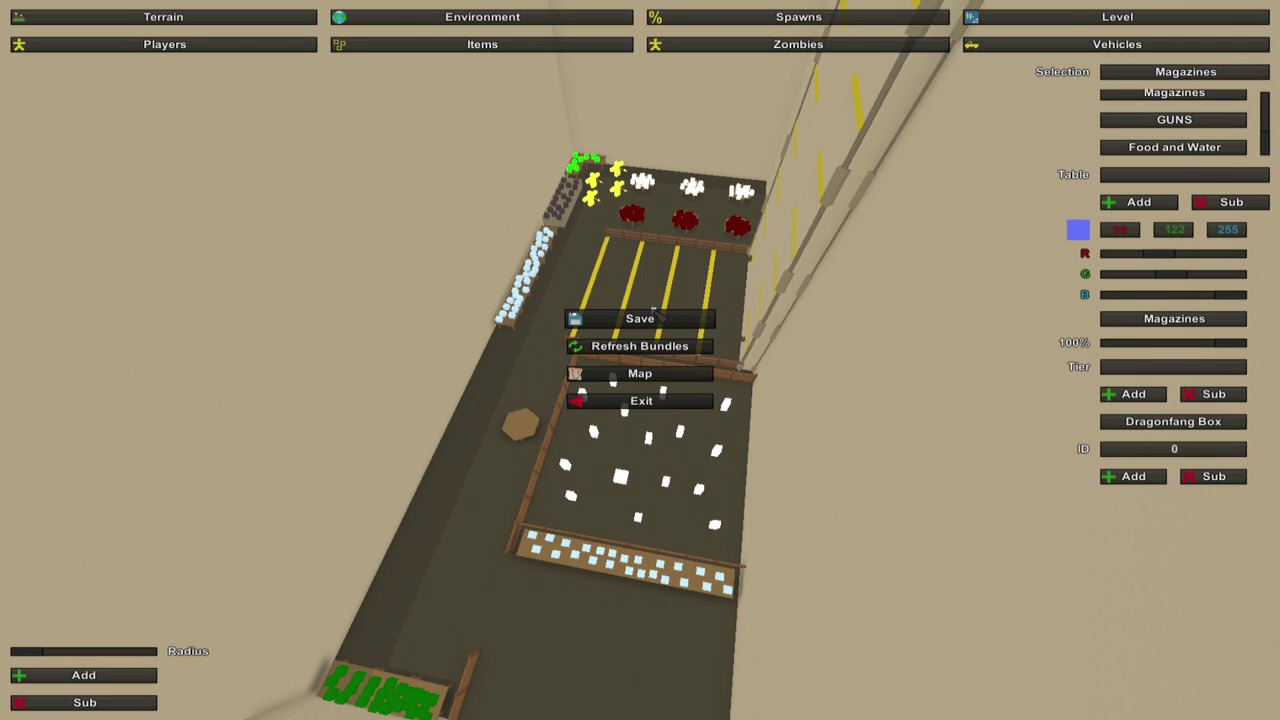
Save the map, exit the editor and start Gun Testing in singleplayer on Normal difficulty
click(665, 400)
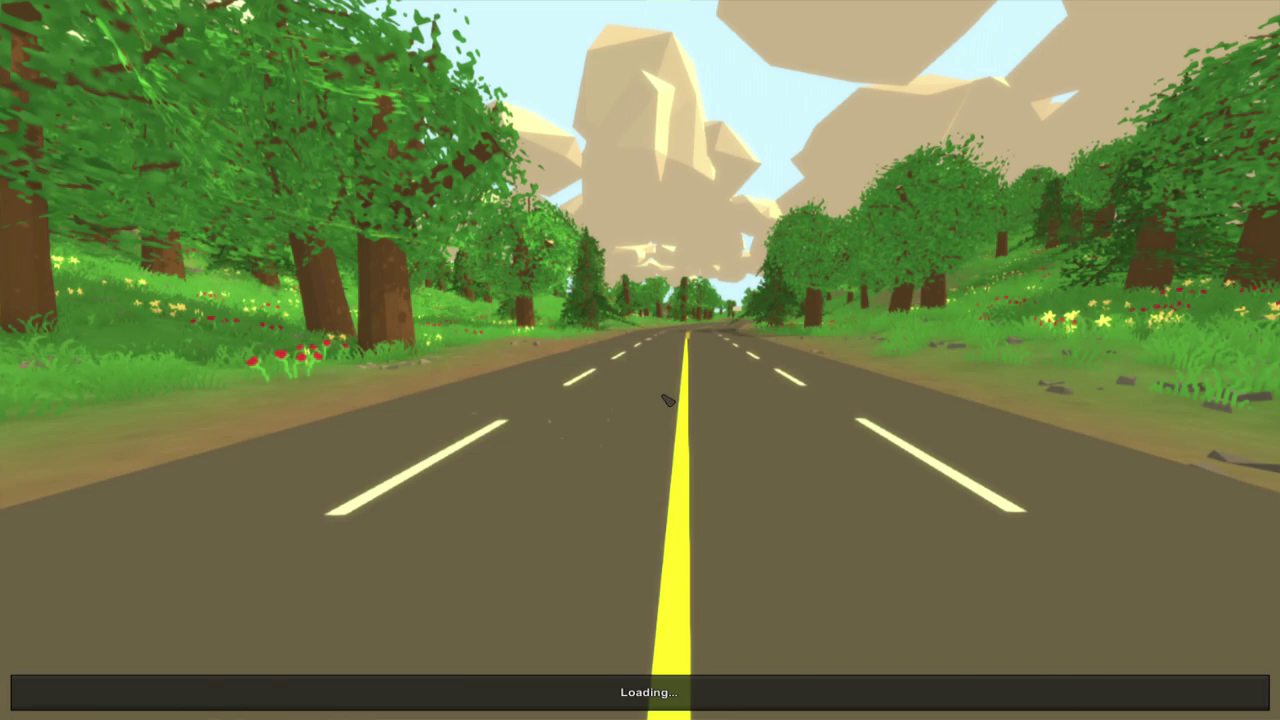
click(220, 16)
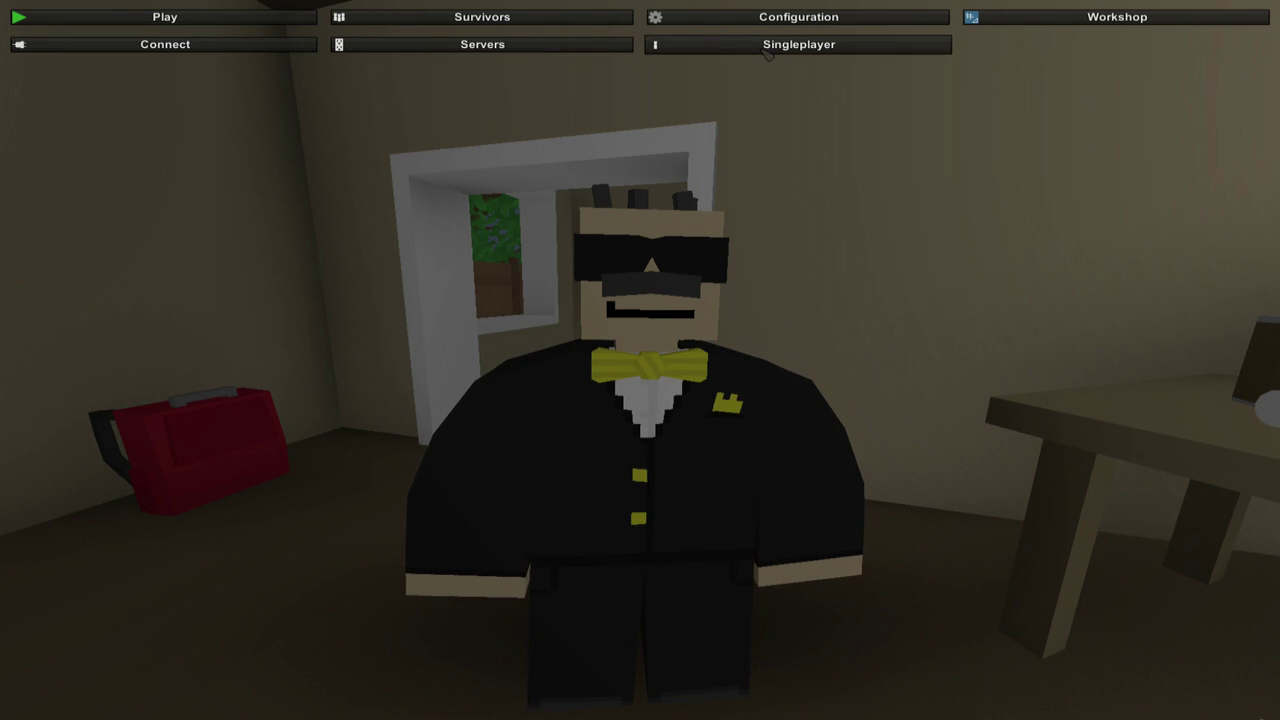
click(768, 48)
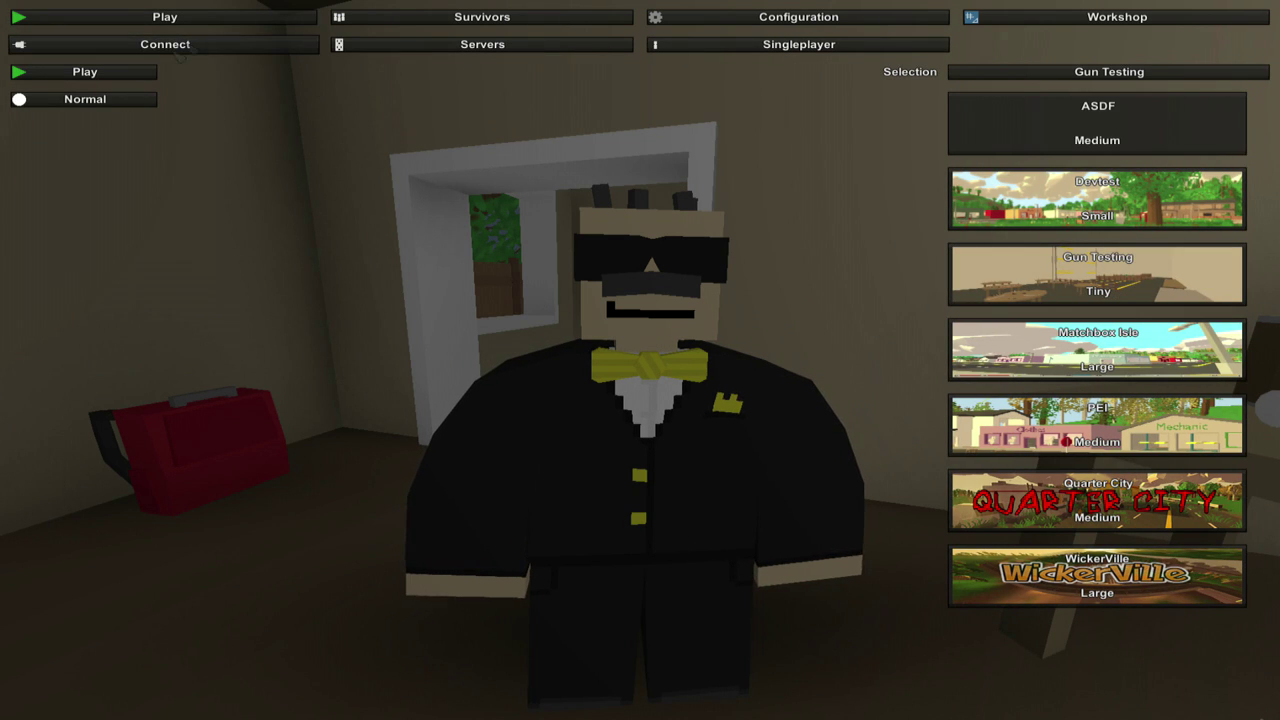
click(130, 72)
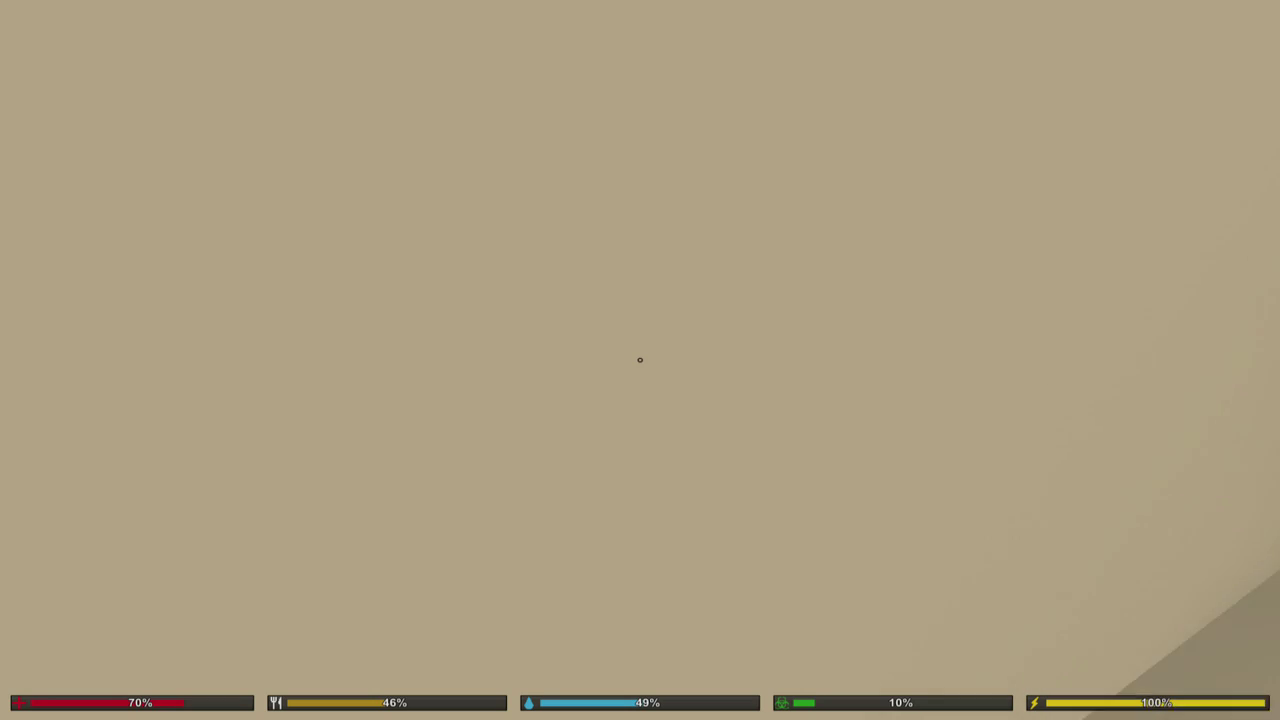
Run past the zombie pen to the long wall tables to check the spawned magazines and guns
key(shift+w)
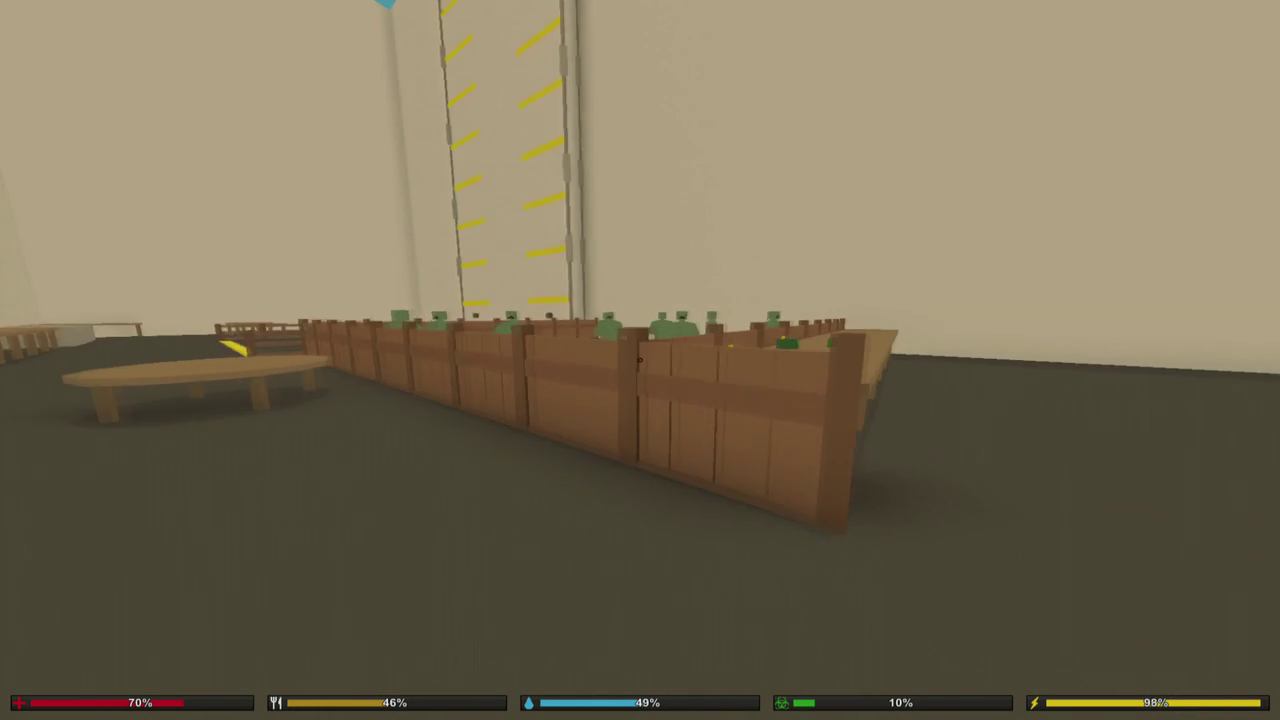
key(shift+w)
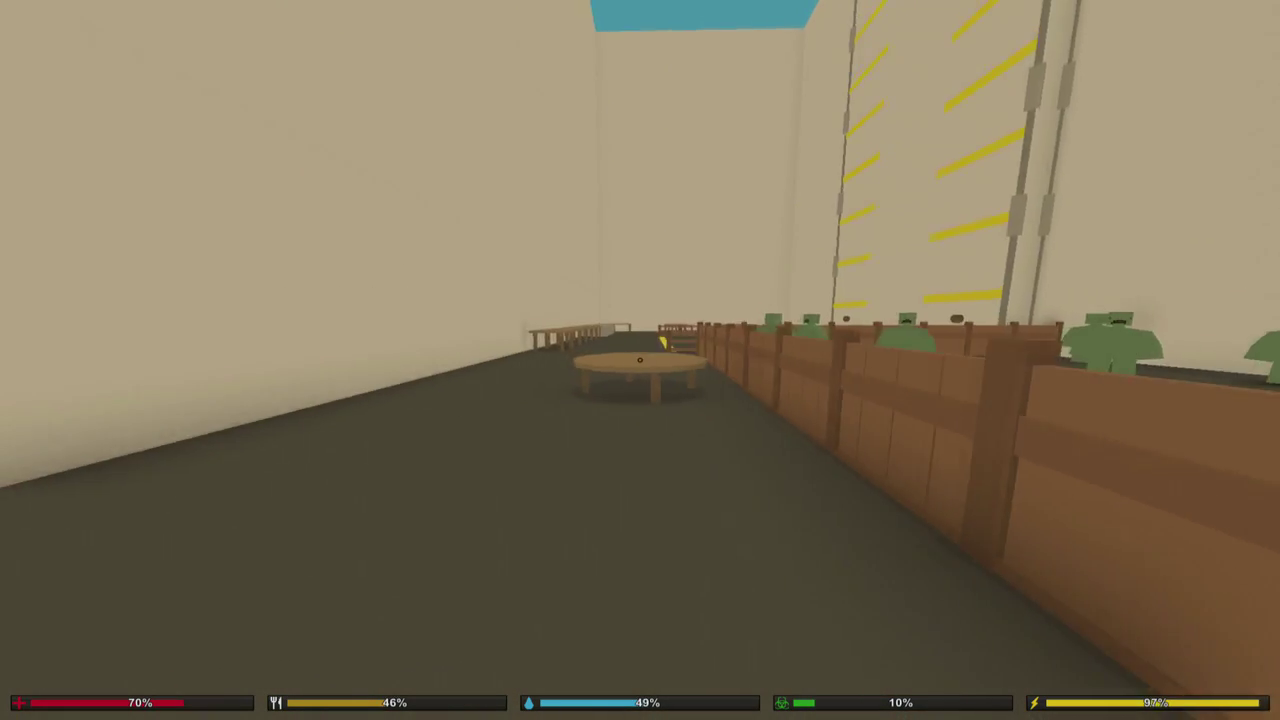
key(shift+w)
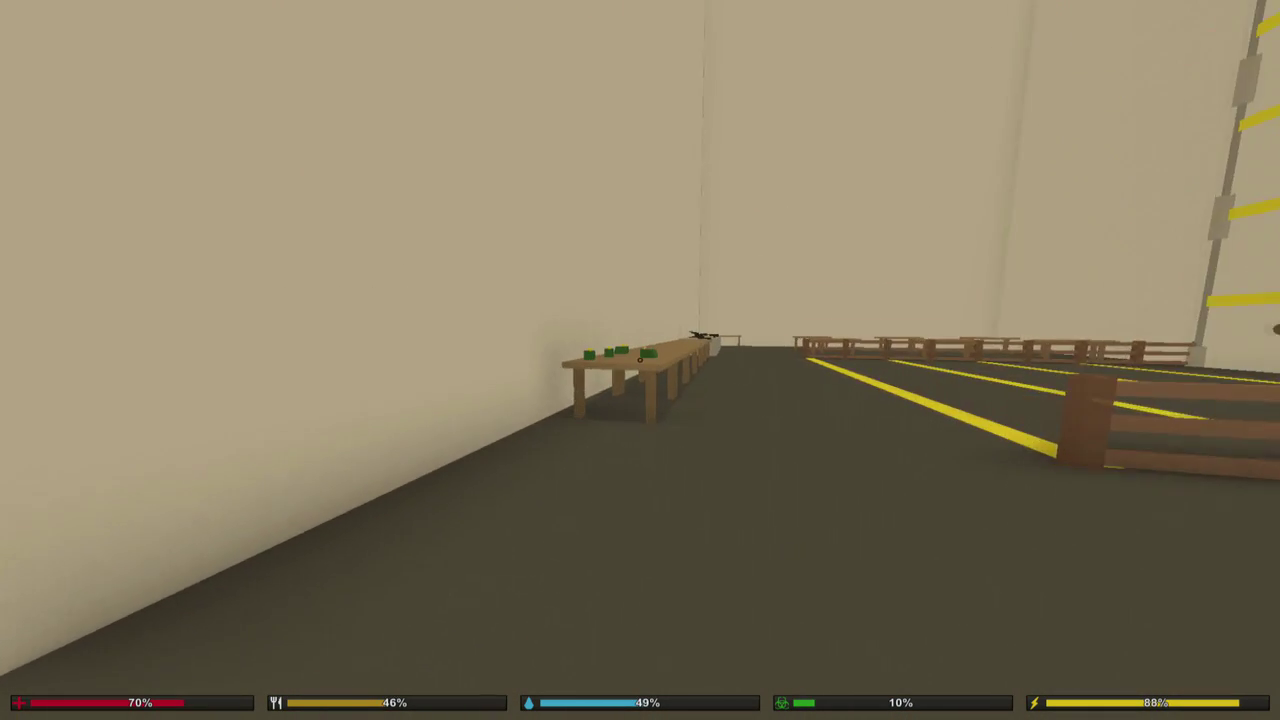
key(shift+w)
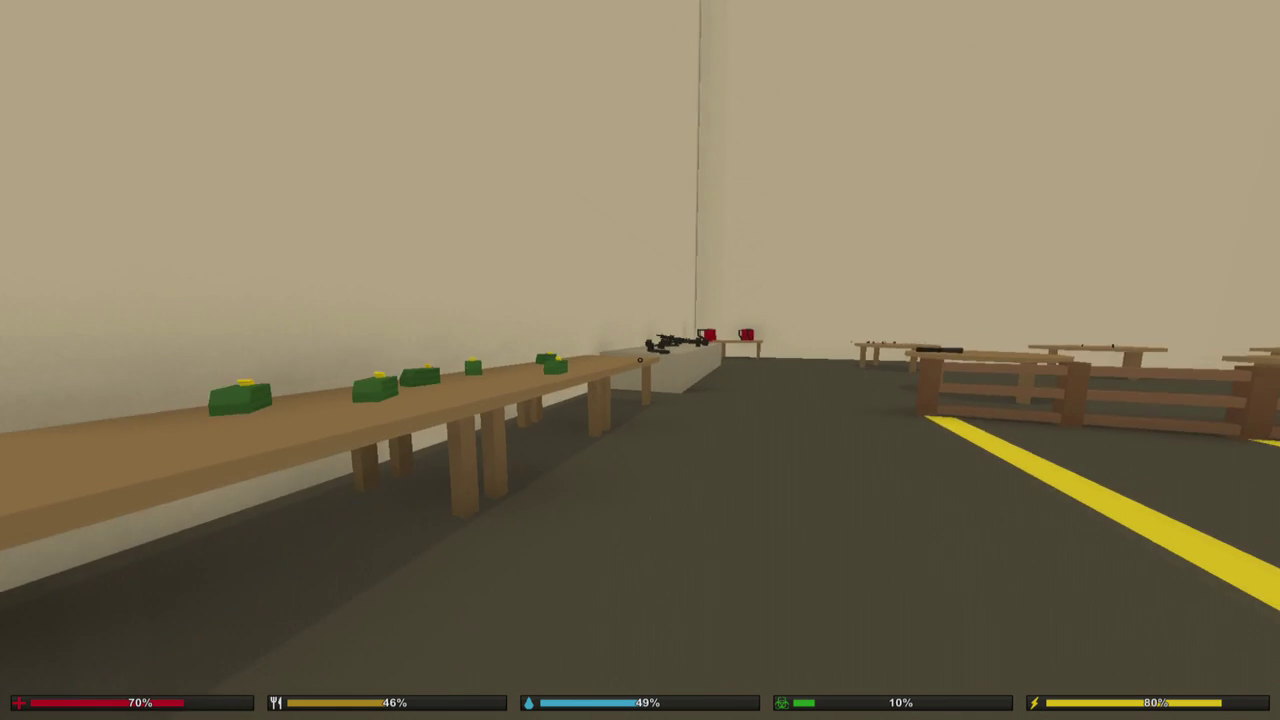